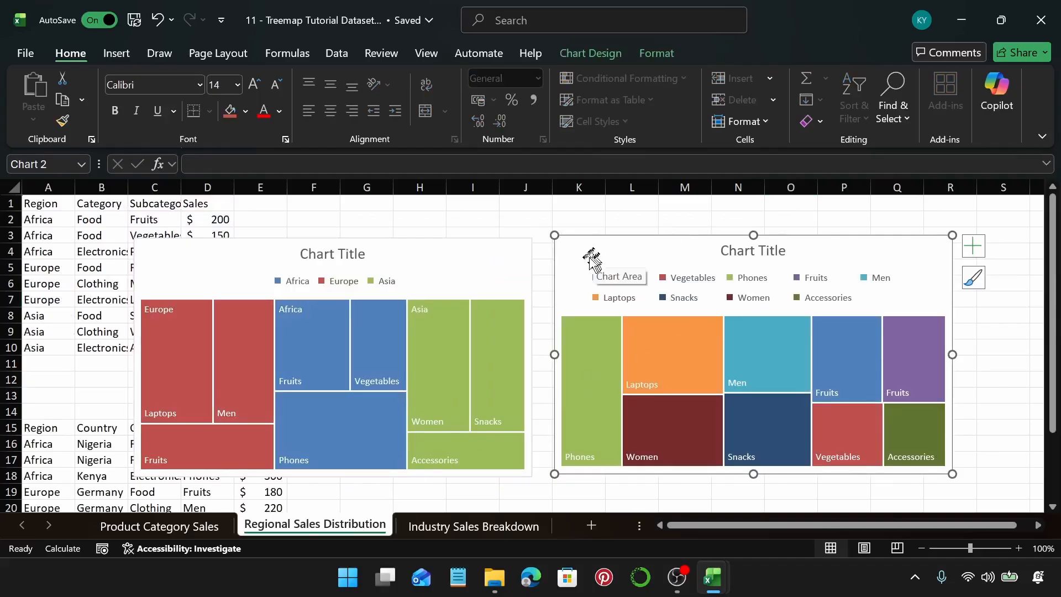
# Step: Insert a treemap chart from the category, subcategory and sales data in A1:C10 of the Product Category Sales sheet
pyautogui.click(449, 526)
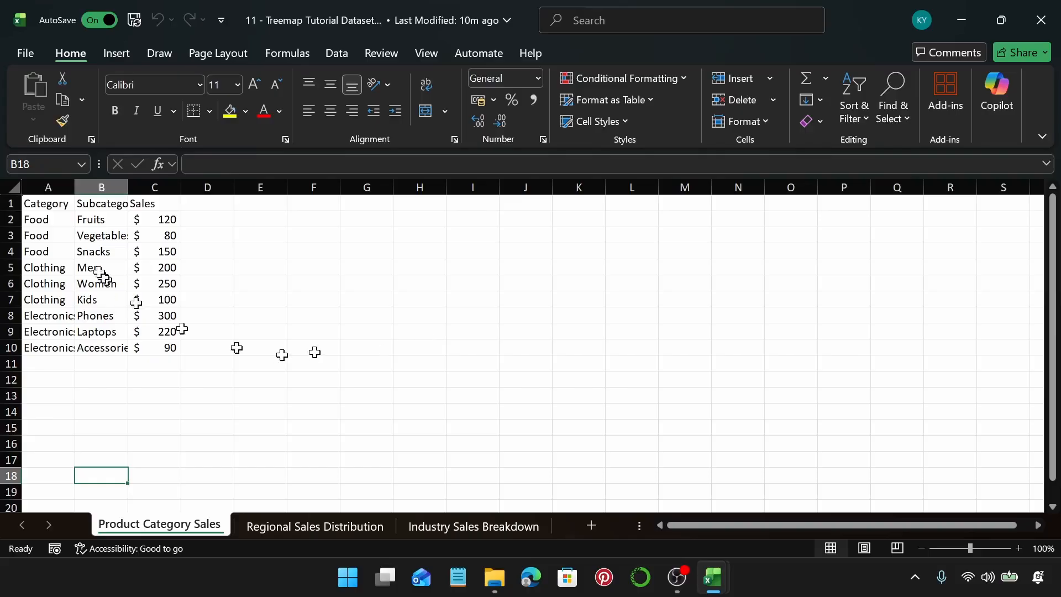
pyautogui.click(46, 207)
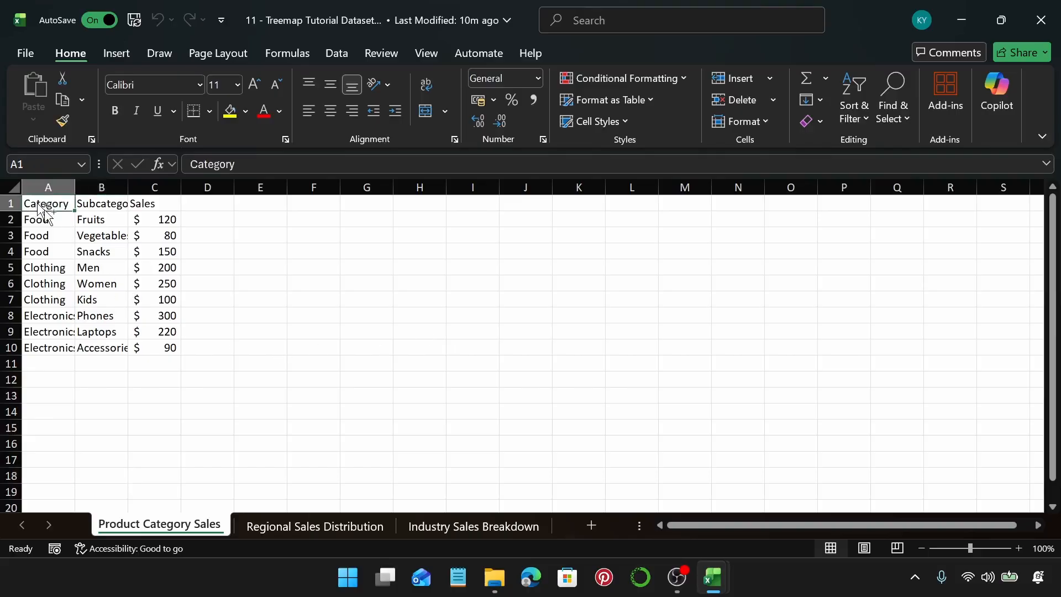
pyautogui.hotkey('ctrl', 'shift', 'Right')
pyautogui.hotkey('ctrl', 'shift', 'Down')
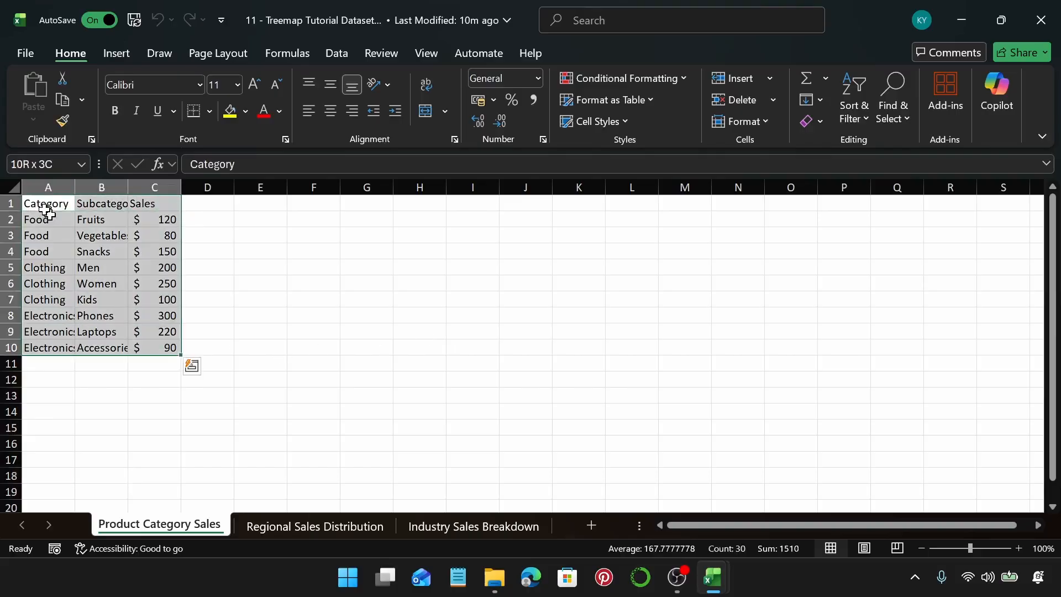
pyautogui.click(105, 56)
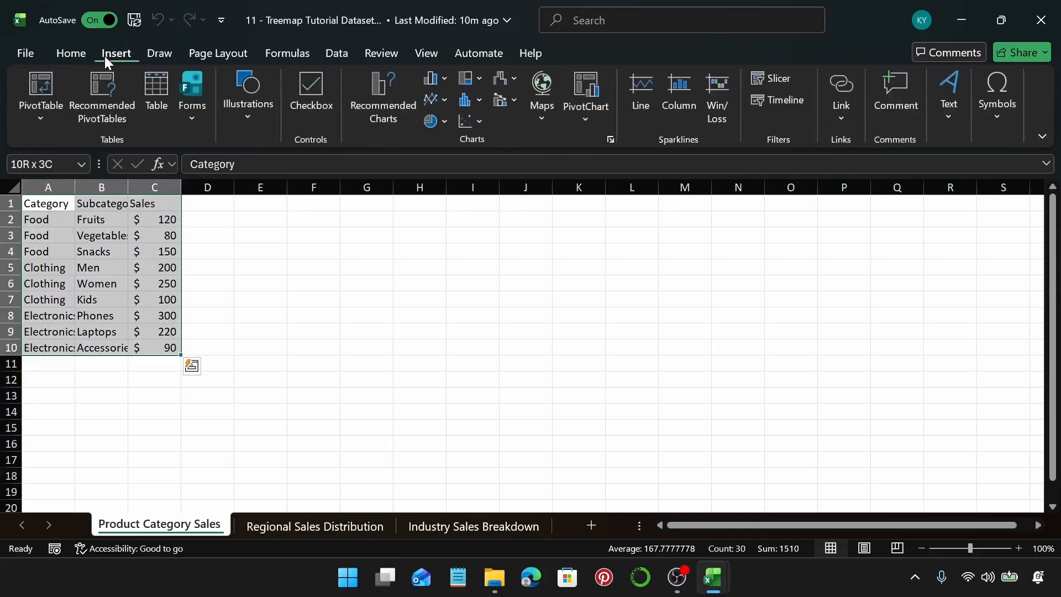
pyautogui.click(387, 124)
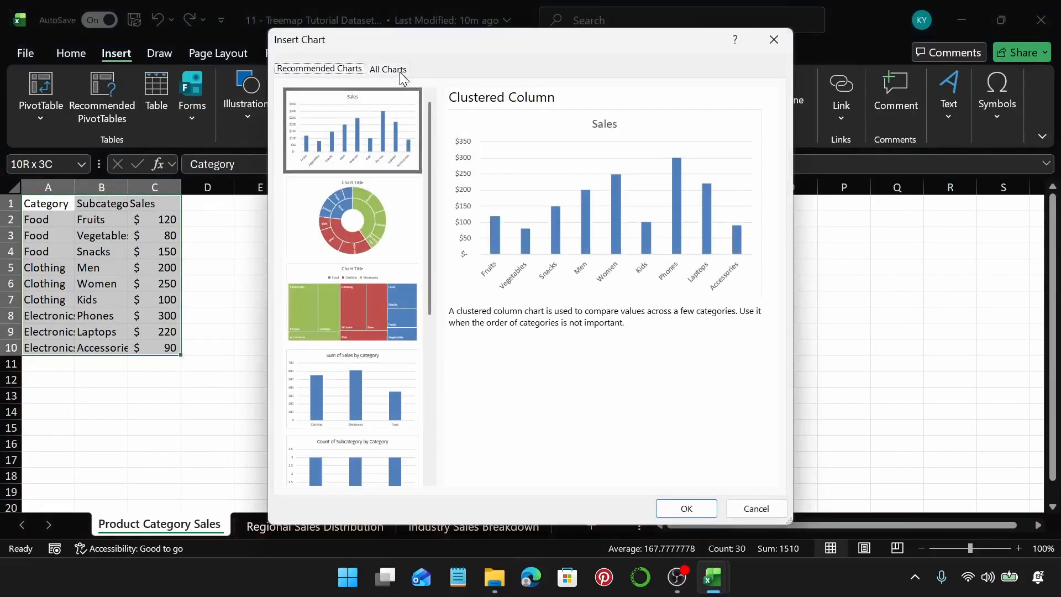
pyautogui.click(400, 72)
pyautogui.click(357, 339)
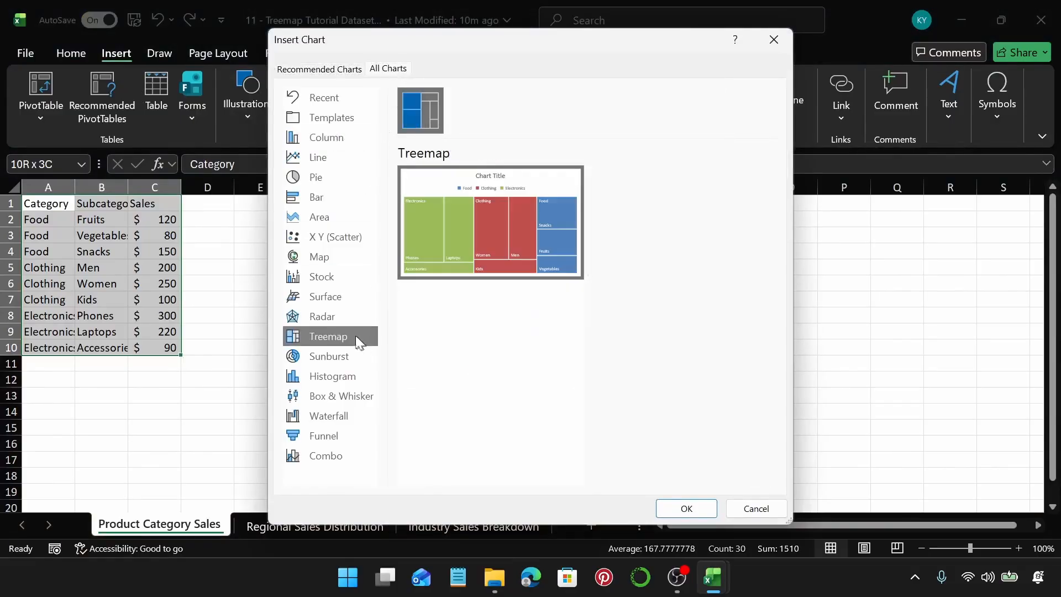
pyautogui.click(700, 514)
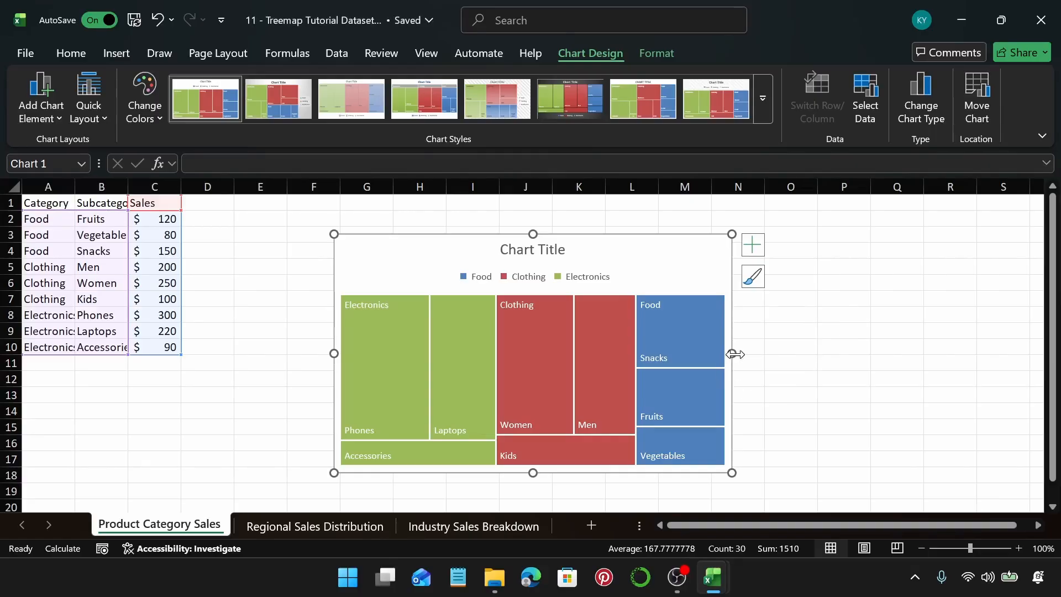
# Step: Enlarge the treemap so its right edge sits in column N and its bottom edge in row 20
pyautogui.moveTo(732, 353); pyautogui.dragTo(792, 353)
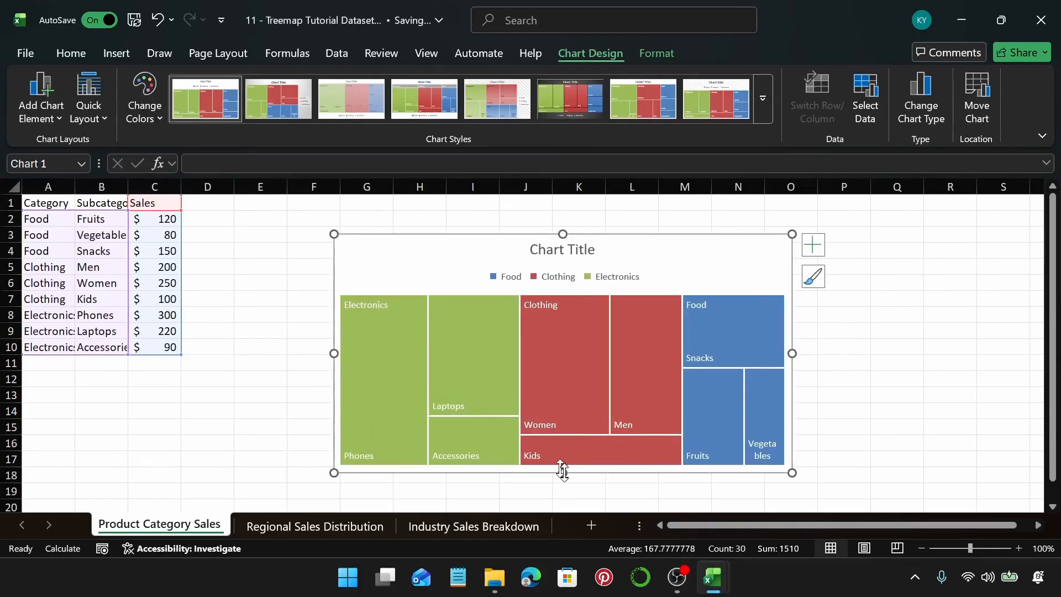
pyautogui.moveTo(562, 473); pyautogui.dragTo(564, 507)
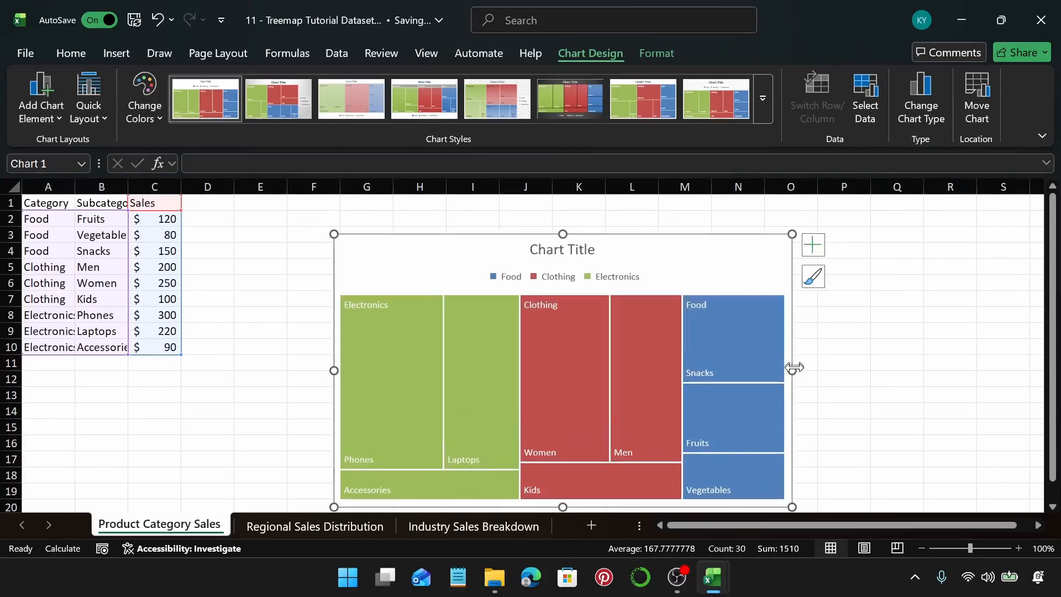
pyautogui.moveTo(792, 371); pyautogui.dragTo(760, 371)
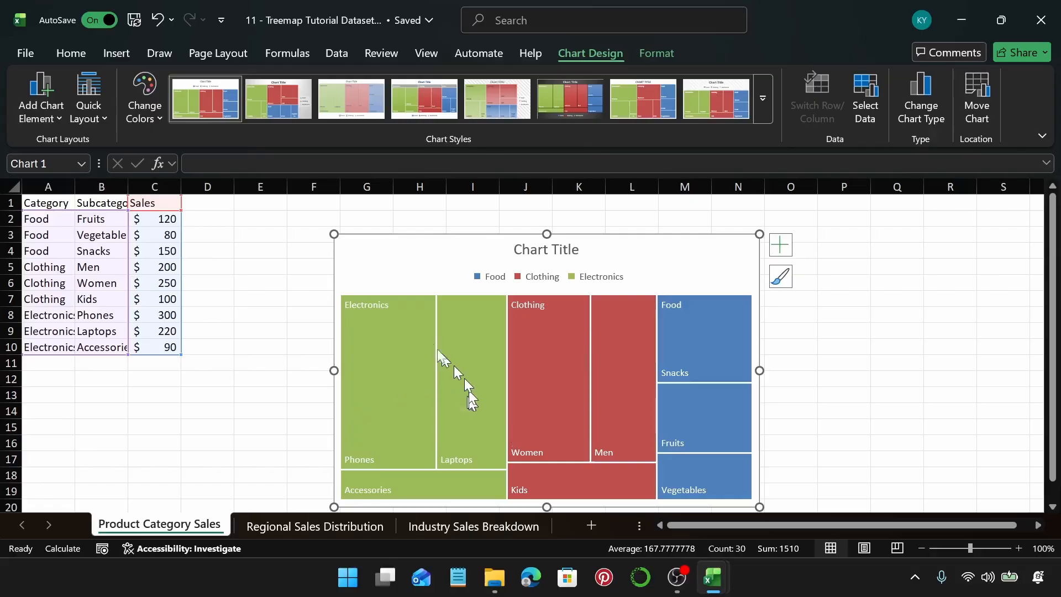
# Step: Add the sales values to the treemap's data labels alongside the category names
pyautogui.moveTo(397, 380)
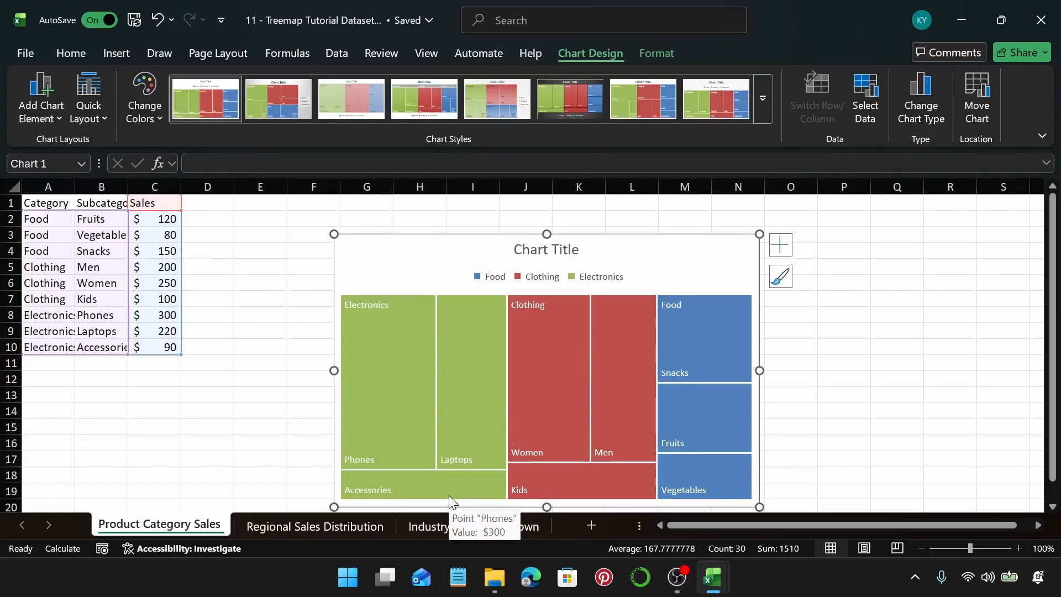
pyautogui.moveTo(547, 333)
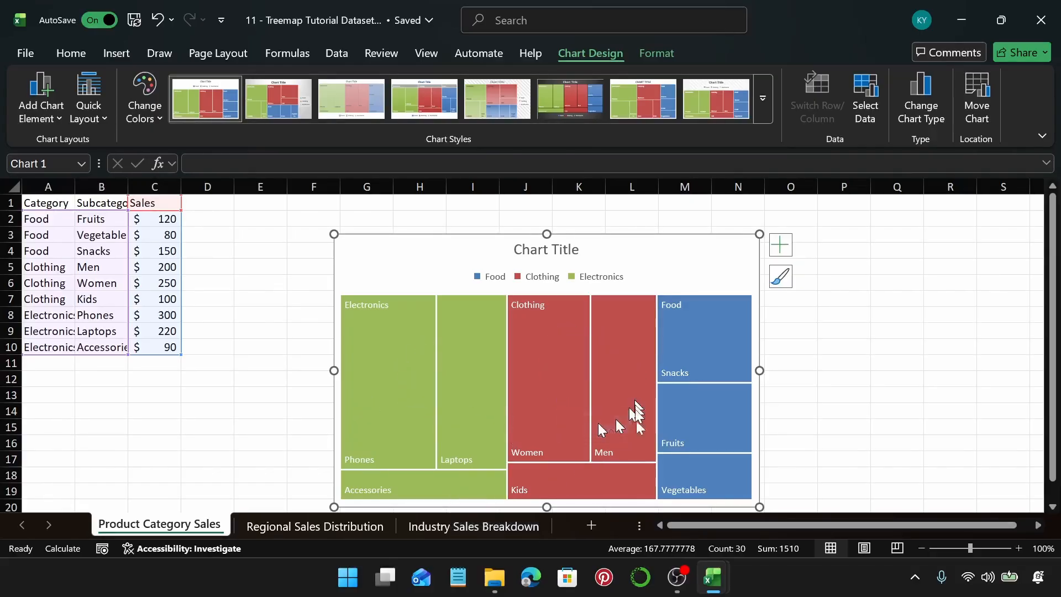
pyautogui.moveTo(699, 330)
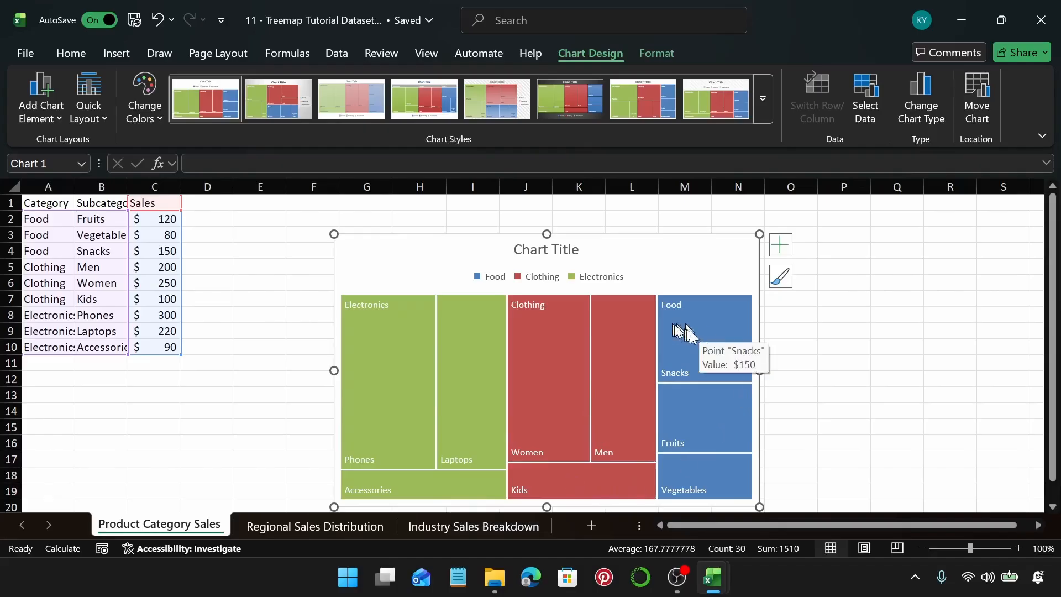
pyautogui.moveTo(714, 485)
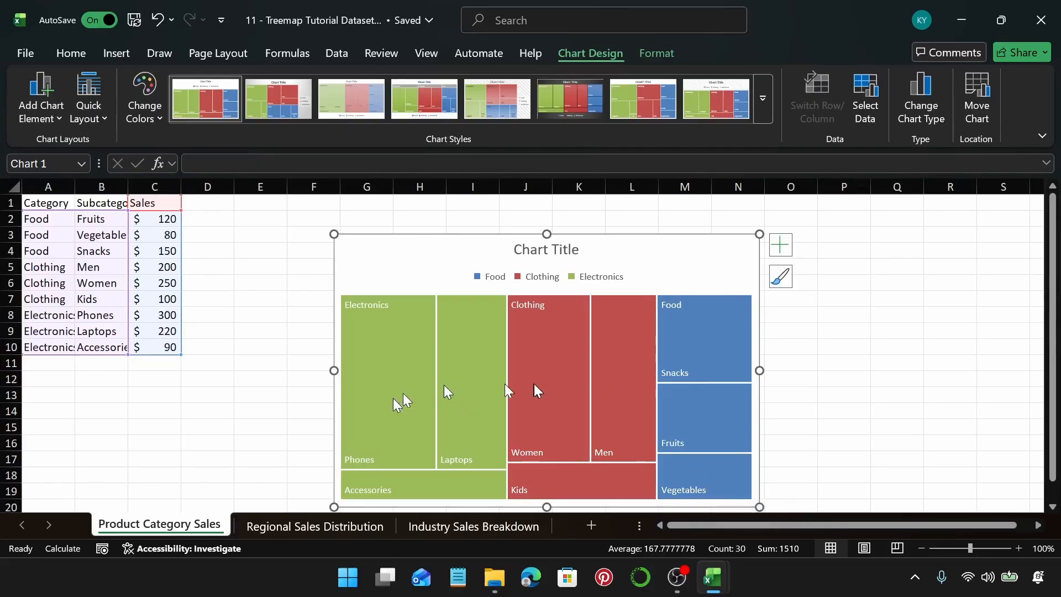
pyautogui.moveTo(534, 383)
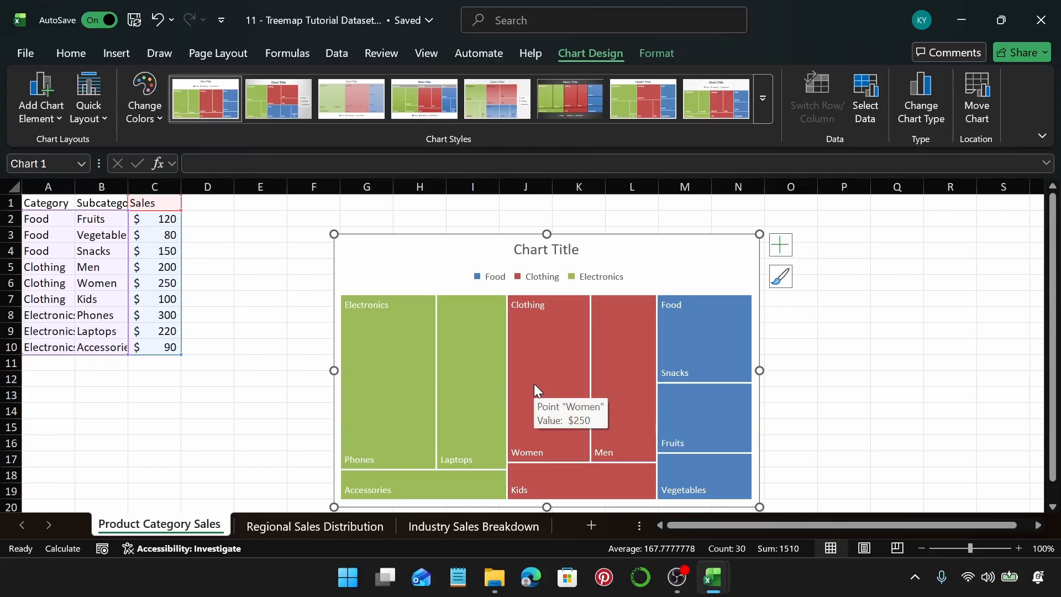
pyautogui.click(781, 246)
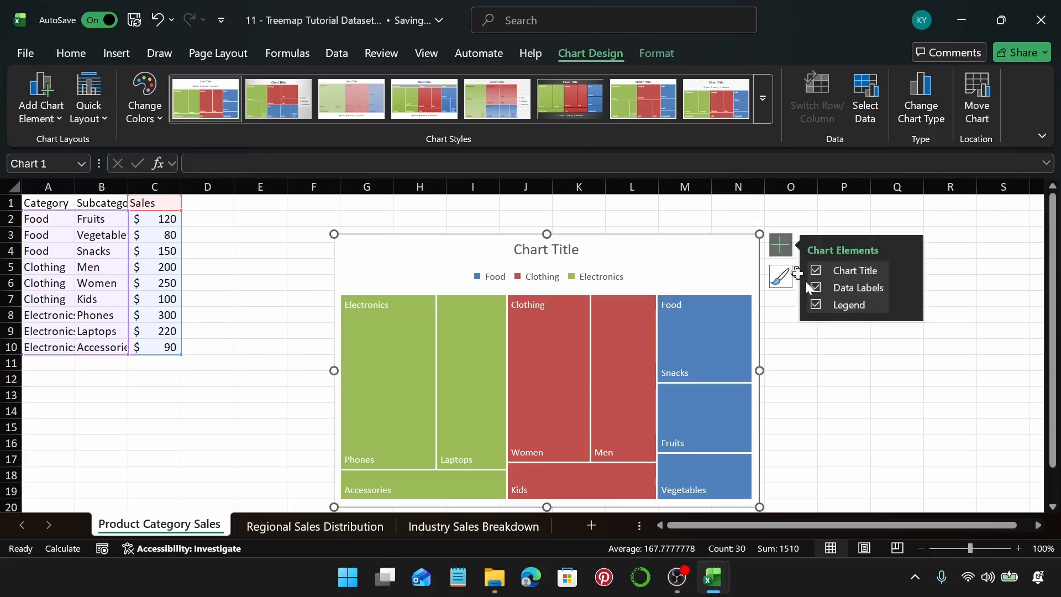
pyautogui.click(908, 288)
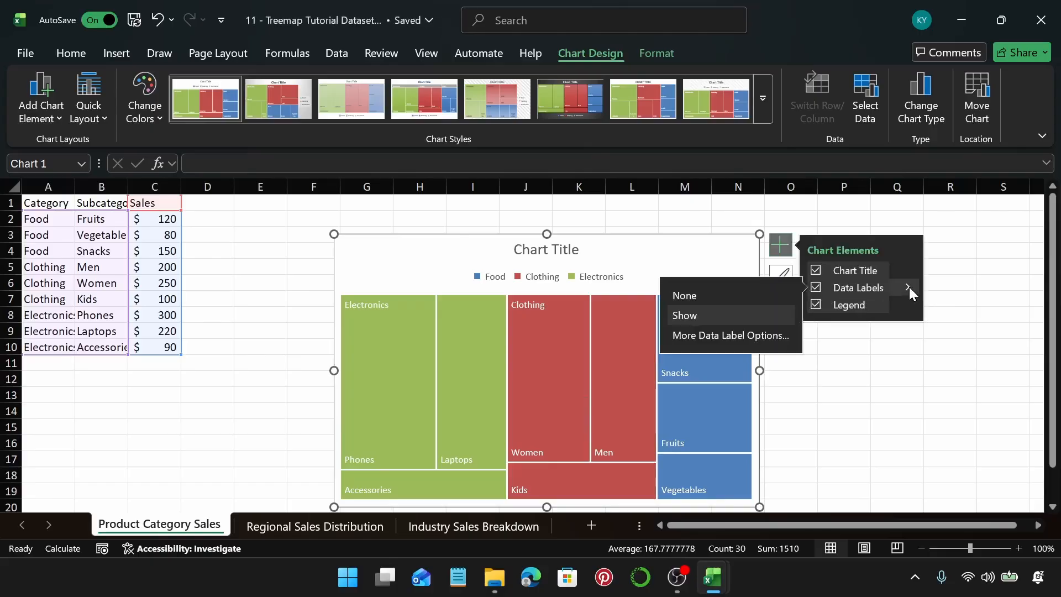
pyautogui.click(759, 328)
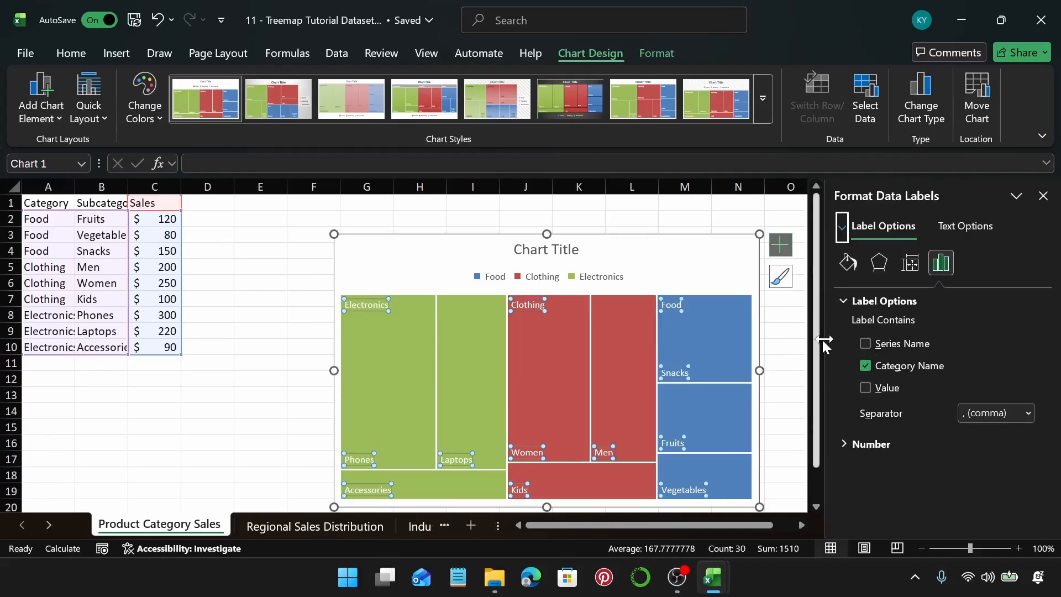
pyautogui.click(865, 388)
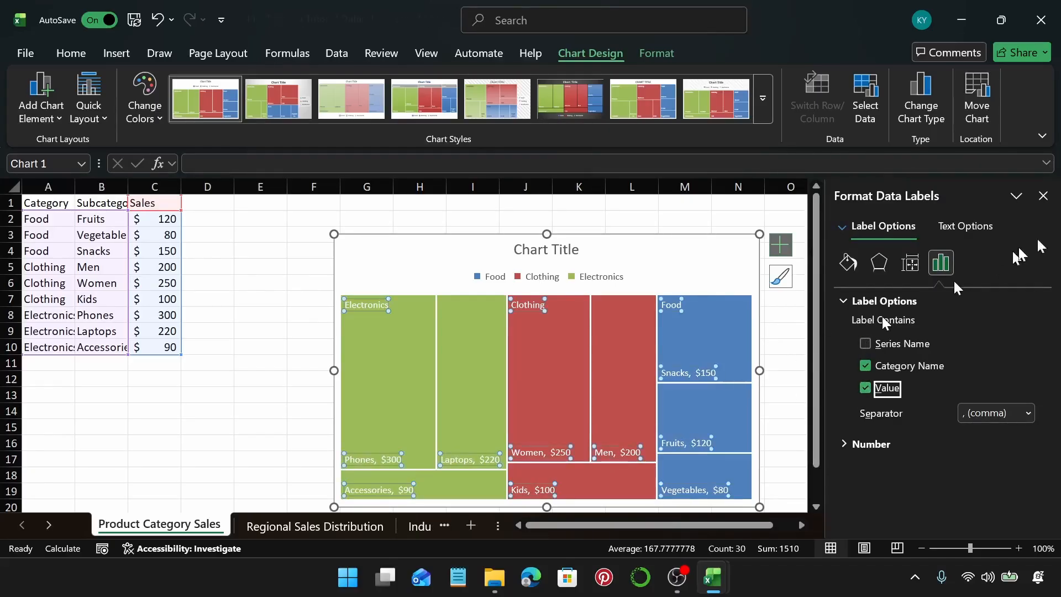
pyautogui.click(1043, 196)
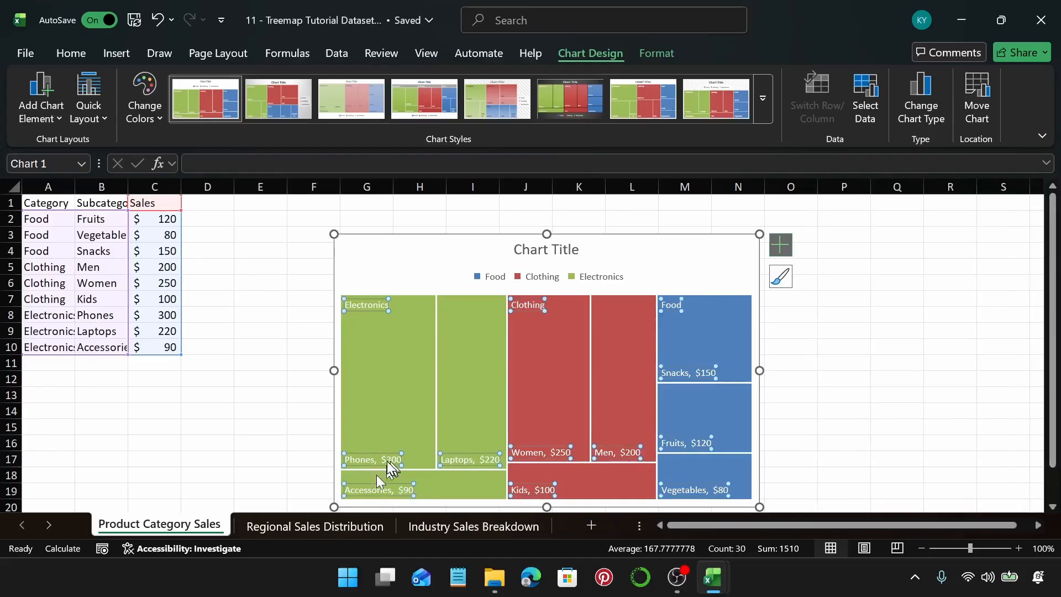
pyautogui.click(414, 436)
pyautogui.moveTo(487, 459)
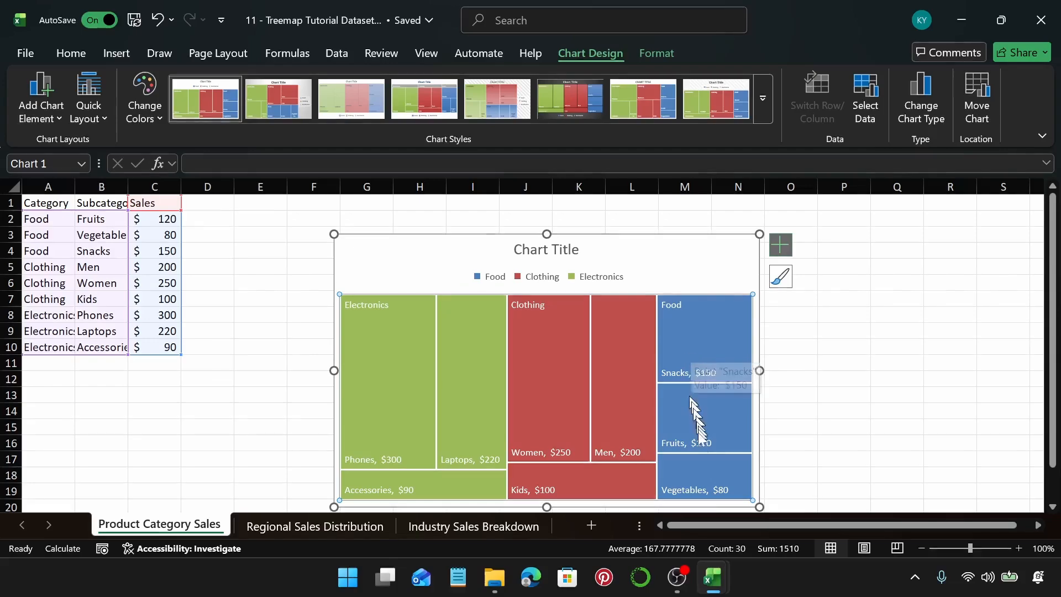
pyautogui.click(704, 269)
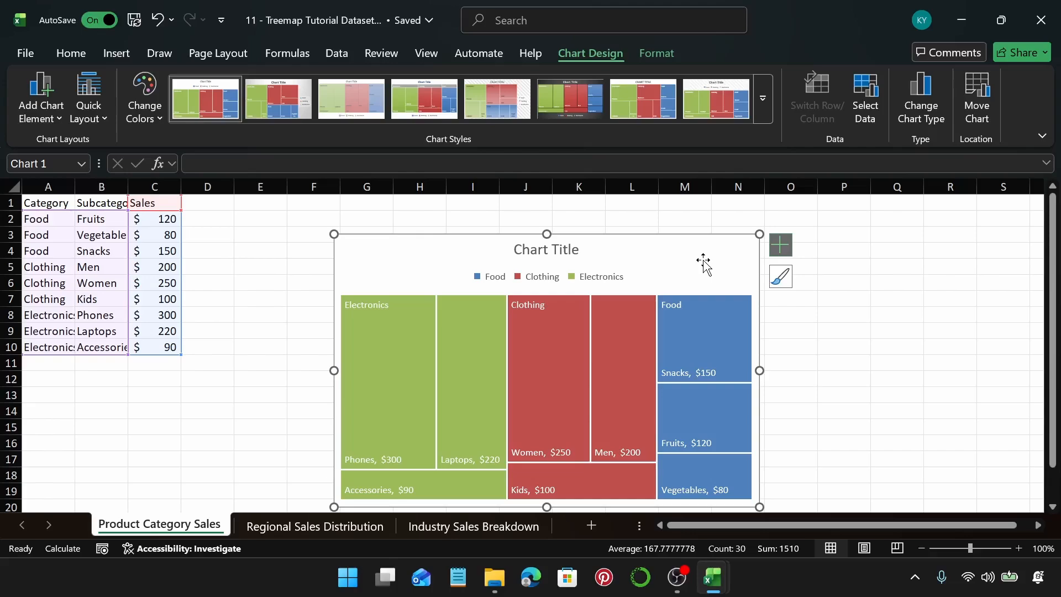
# Step: Insert a treemap chart from the region, category, subcategory and sales data in A1:D10 of the Regional Sales Distribution sheet
pyautogui.click(308, 528)
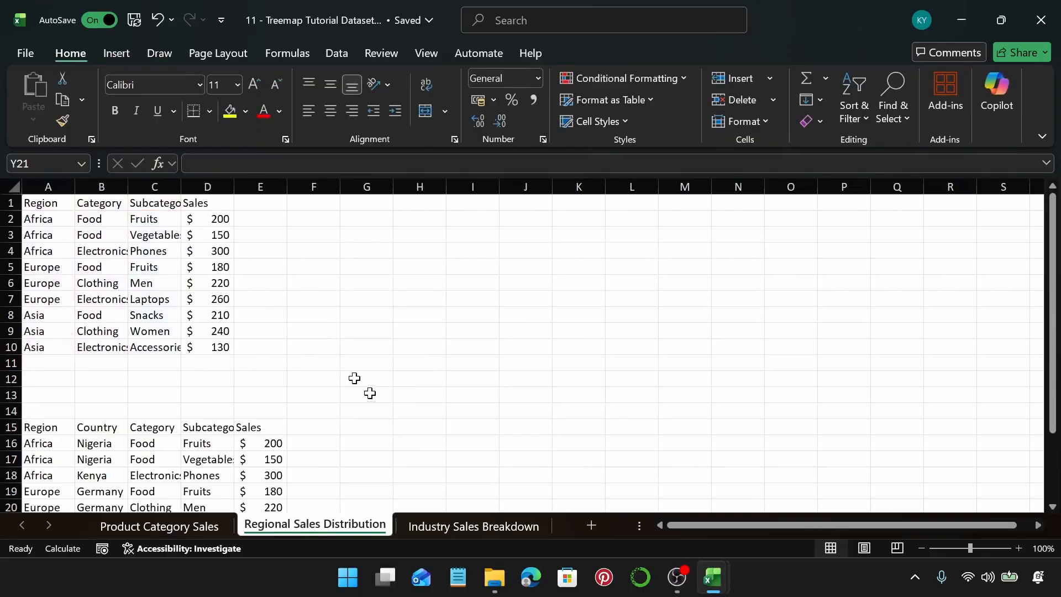
pyautogui.click(62, 203)
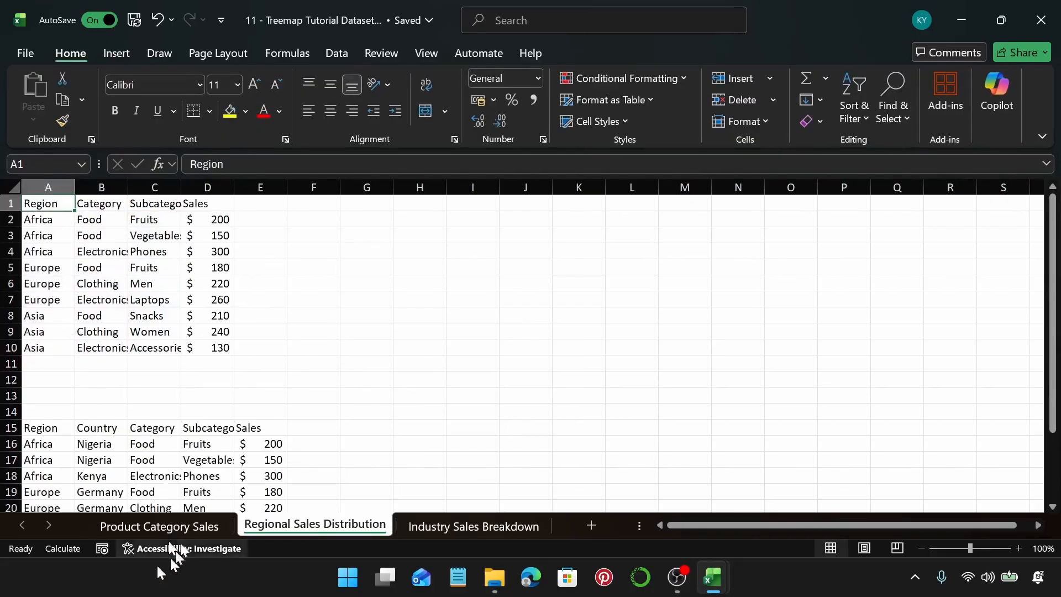
pyautogui.click(159, 526)
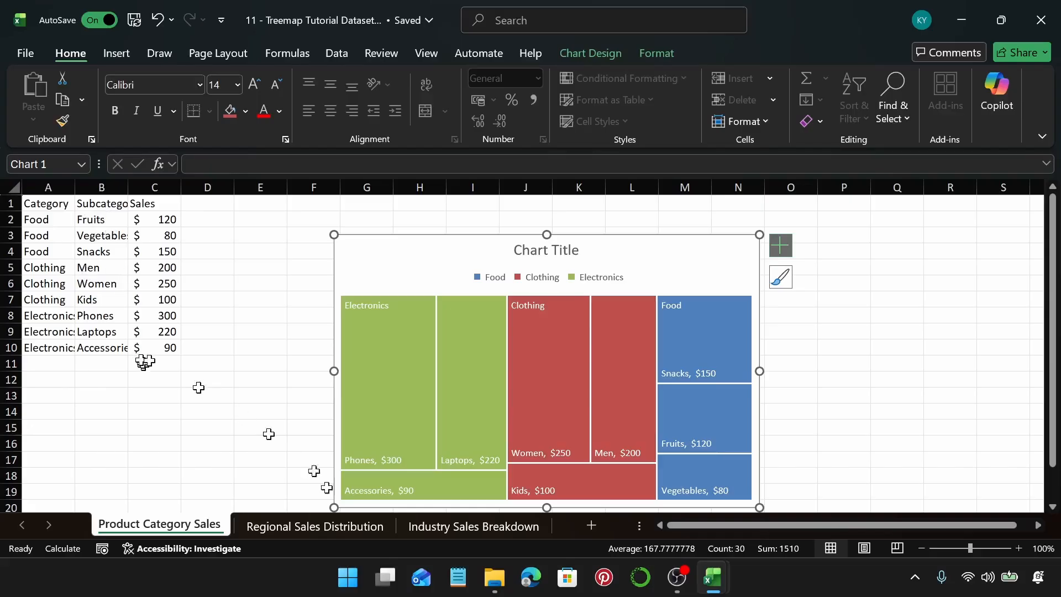
pyautogui.click(315, 528)
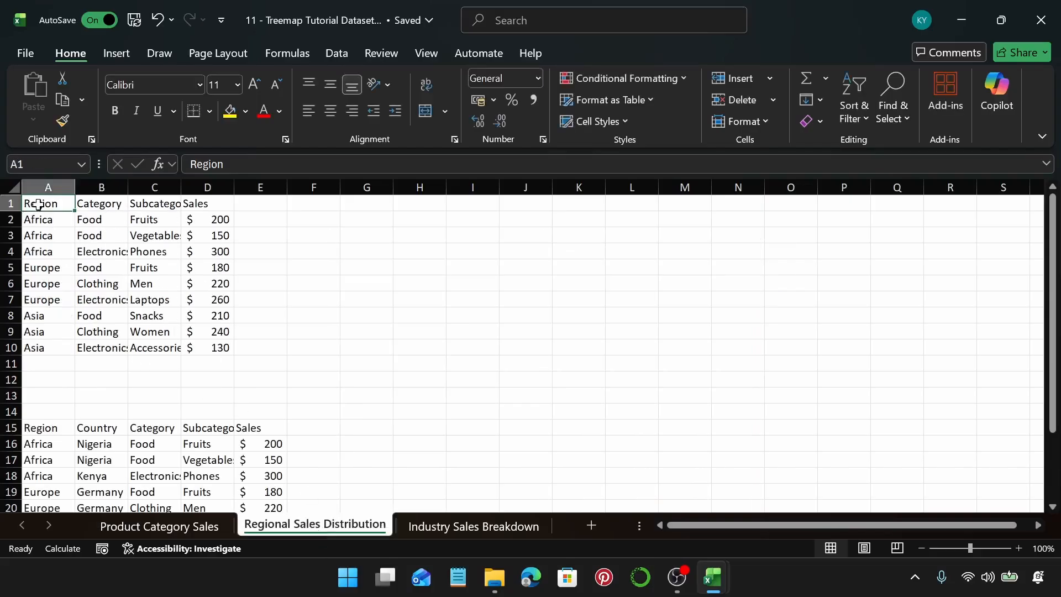
pyautogui.hotkey('ctrl', 'shift', 'Right')
pyautogui.hotkey('ctrl', 'shift', 'Down')
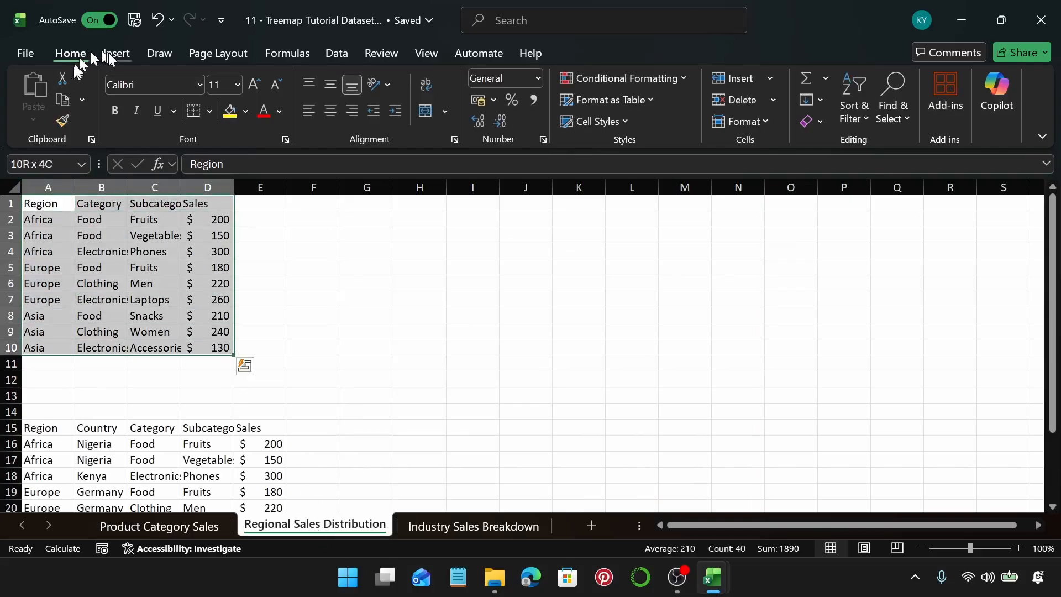
pyautogui.click(114, 54)
pyautogui.click(384, 107)
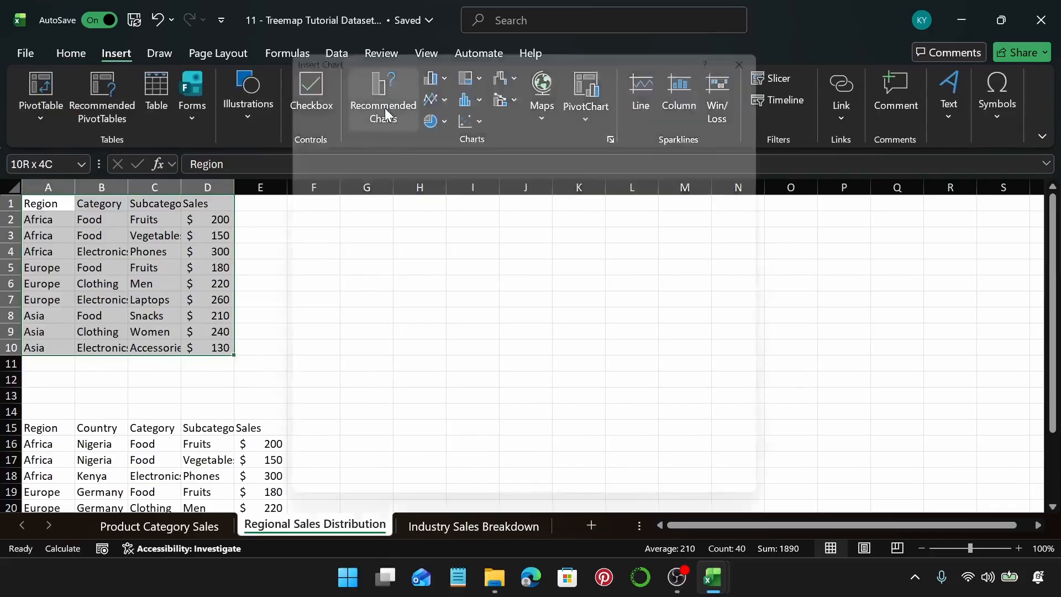
pyautogui.click(400, 70)
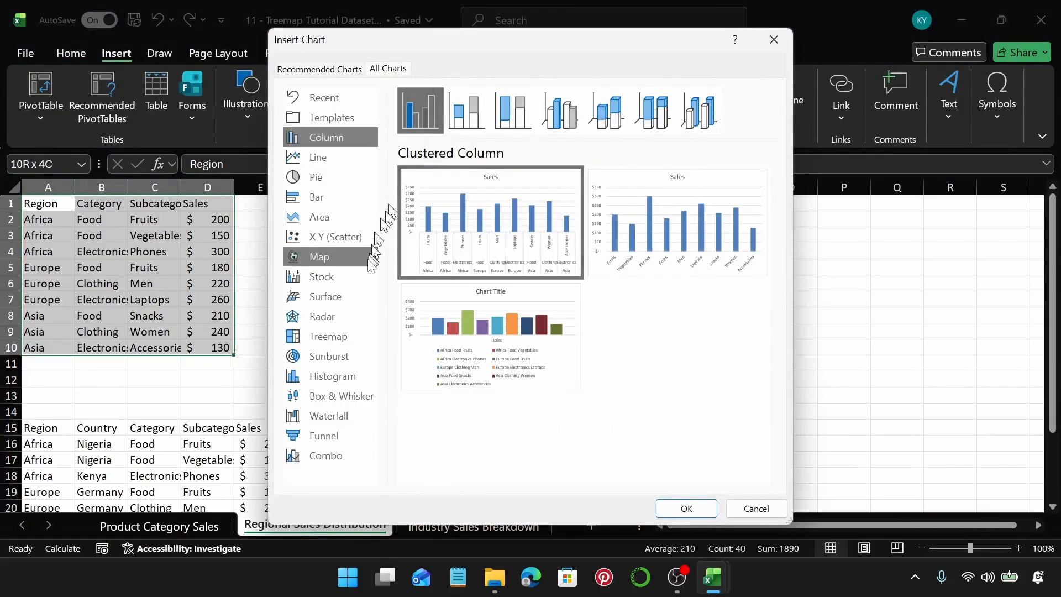
pyautogui.click(360, 335)
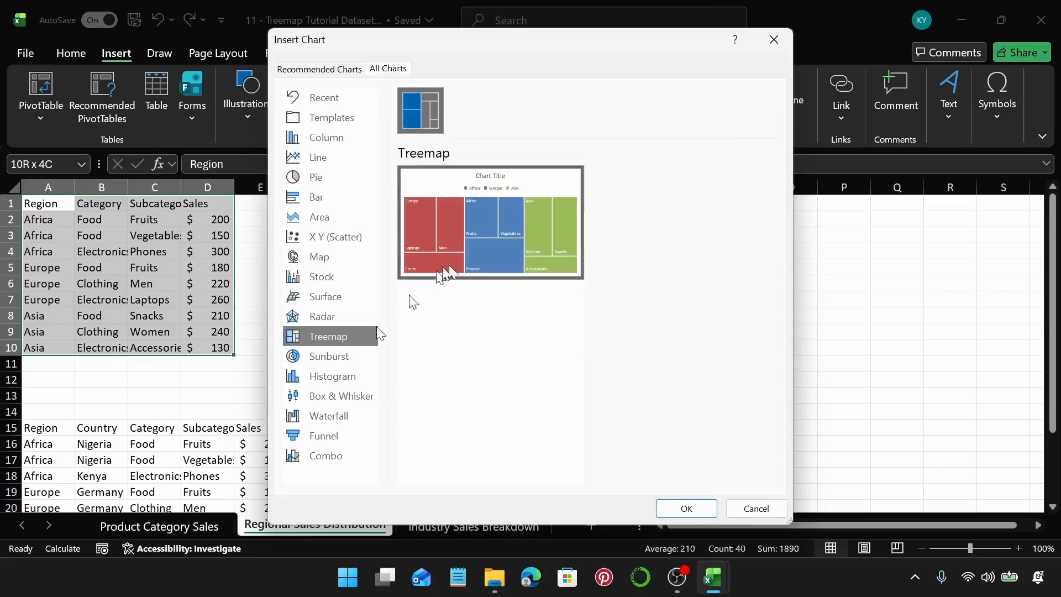
pyautogui.click(687, 507)
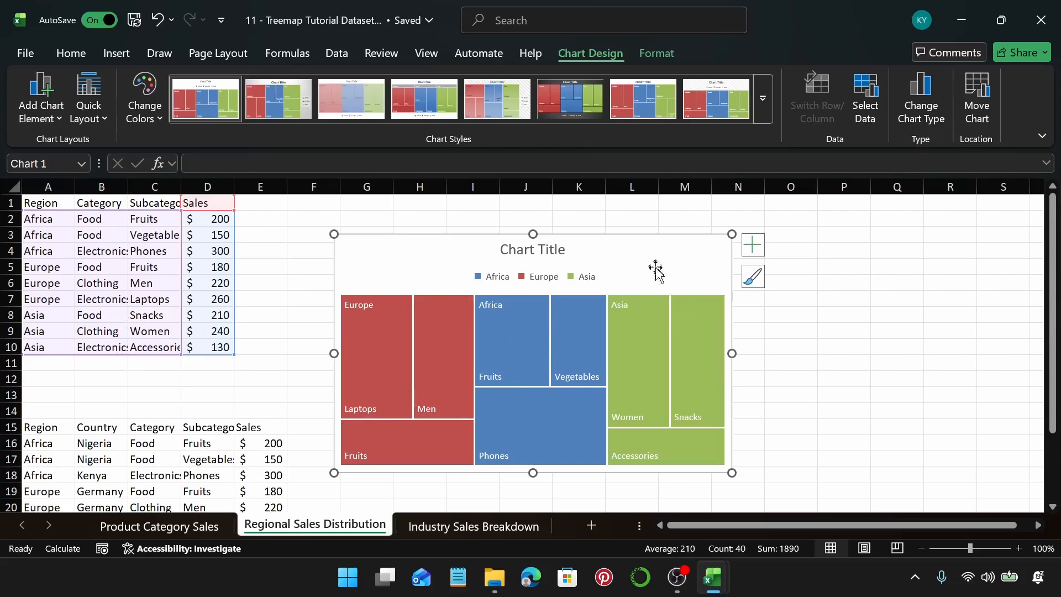
# Step: Move the regional treemap closer to the data so its left edge sits in column E, and deselect it
pyautogui.moveTo(660, 265); pyautogui.dragTo(601, 261)
pyautogui.click(760, 287)
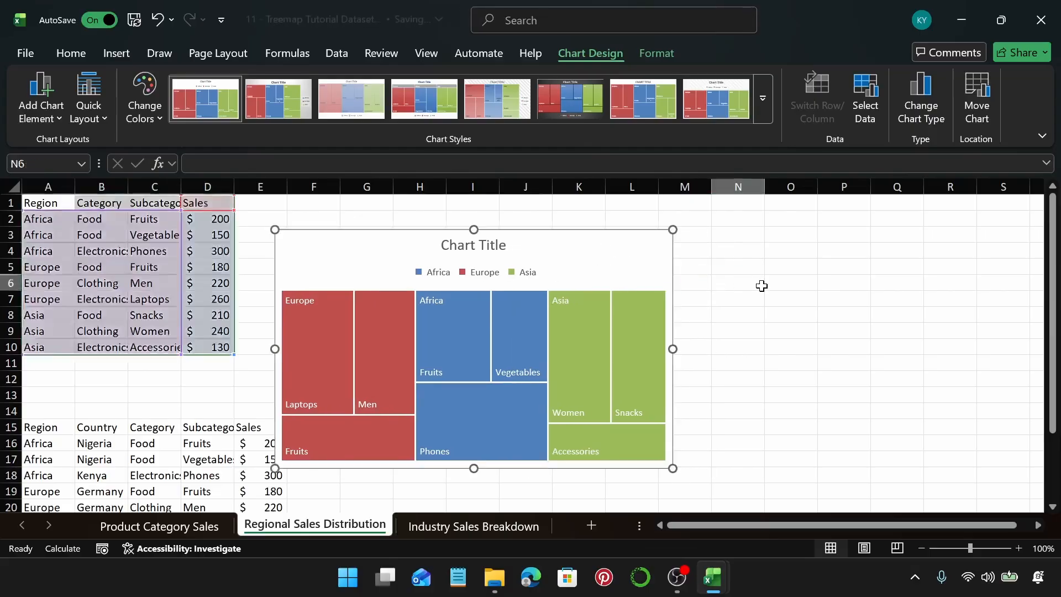
pyautogui.click(26, 207)
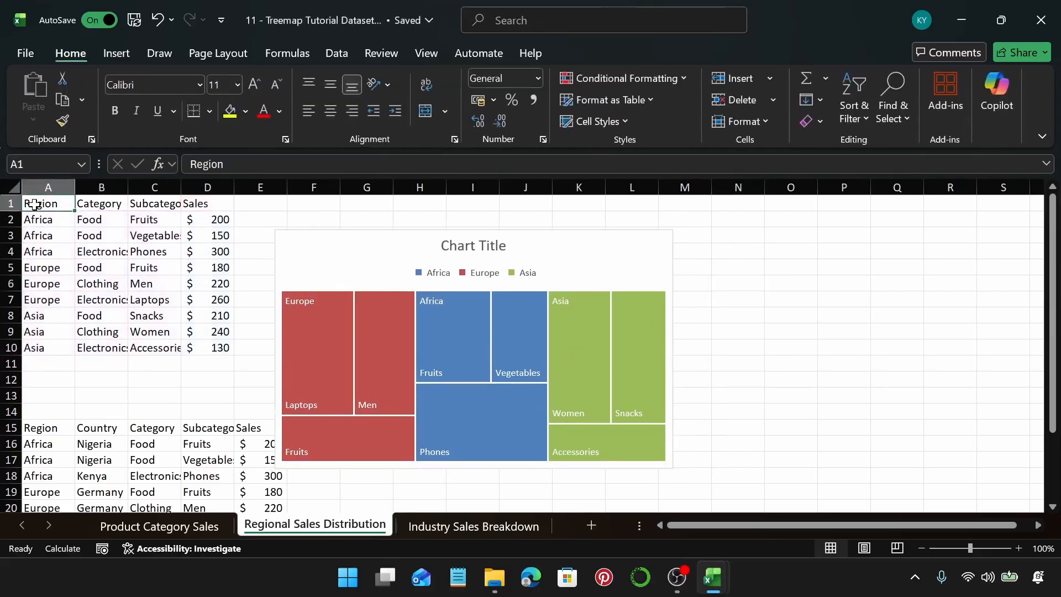
# Step: Insert a treemap chart from only the subcategory and sales data in C1:D10
pyautogui.click(134, 204)
pyautogui.moveTo(133, 204); pyautogui.dragTo(221, 348)
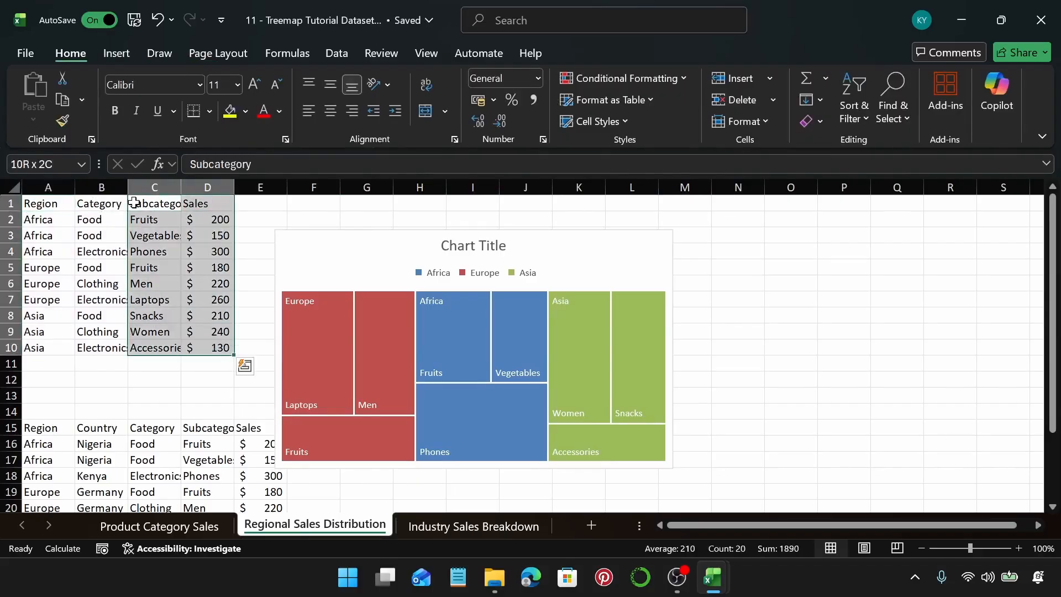
pyautogui.click(113, 58)
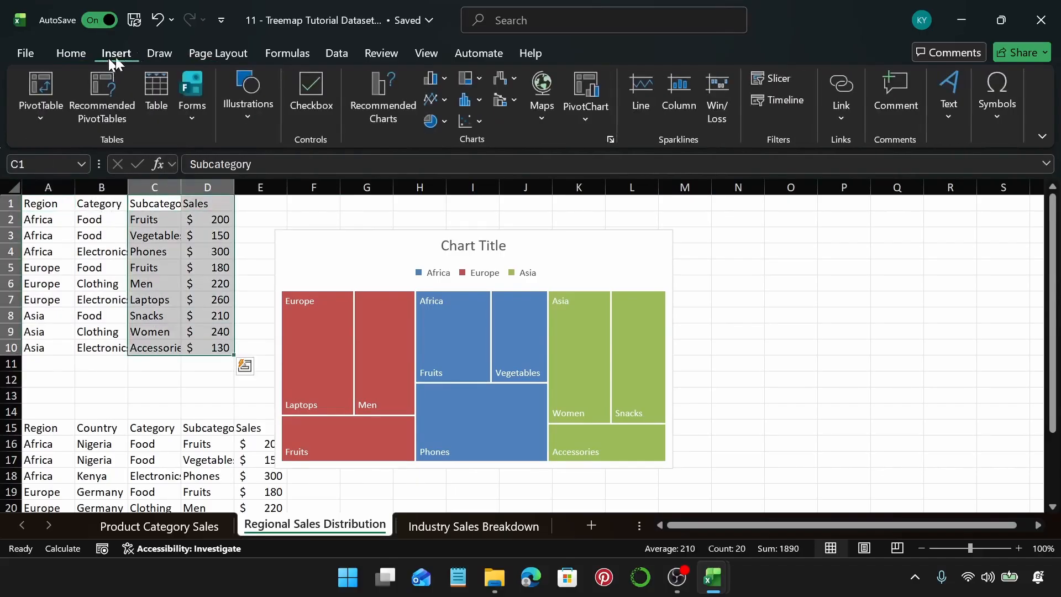
pyautogui.click(383, 122)
pyautogui.click(388, 68)
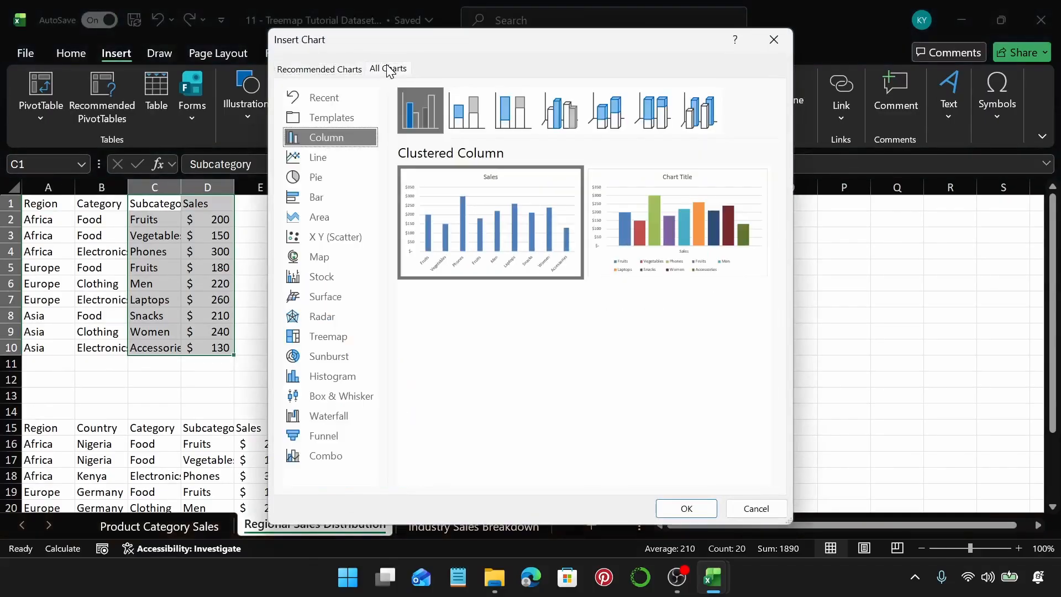
pyautogui.click(341, 339)
pyautogui.click(698, 509)
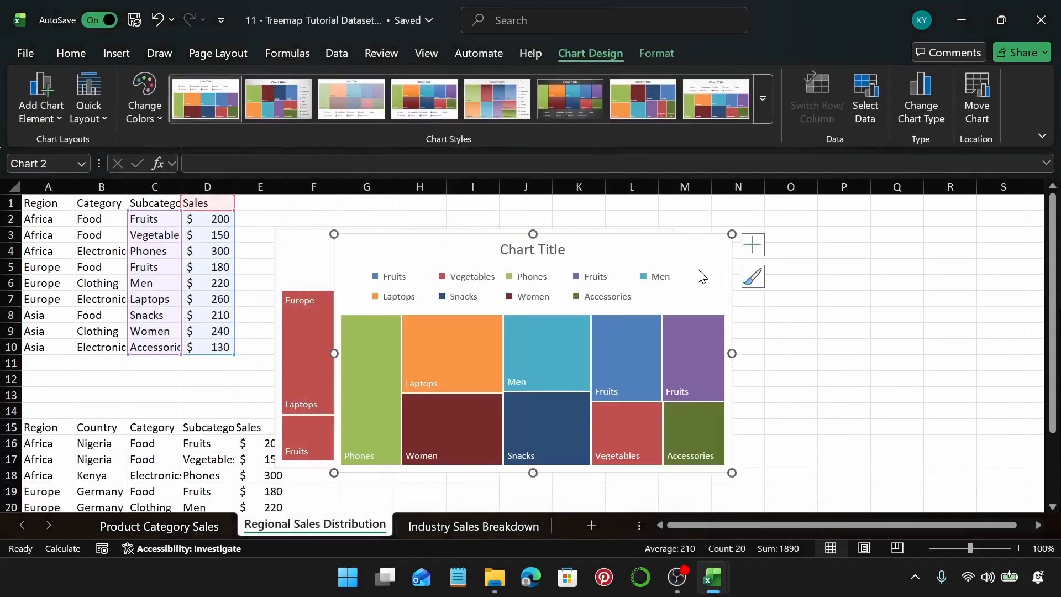
# Step: Move the subcategory treemap beside the regional treemap so its left edge sits in column L
pyautogui.click(699, 277)
pyautogui.moveTo(613, 254)
pyautogui.mouseDown()
pyautogui.moveTo(802, 262)
pyautogui.moveTo(851, 233)
pyautogui.moveTo(900, 230)
pyautogui.moveTo(893, 235)
pyautogui.mouseUp()
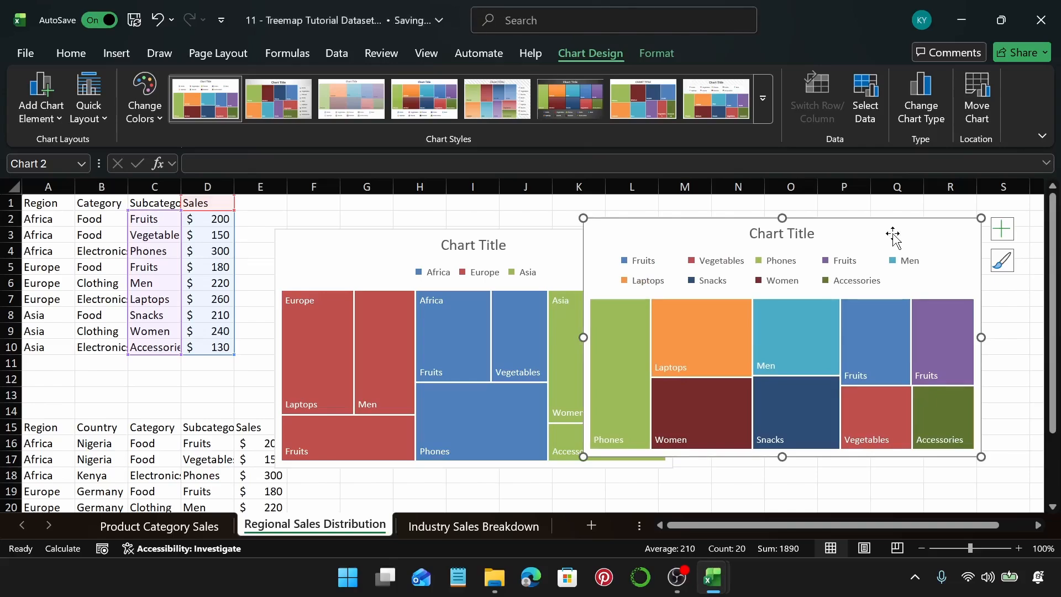
pyautogui.moveTo(894, 235); pyautogui.dragTo(941, 245)
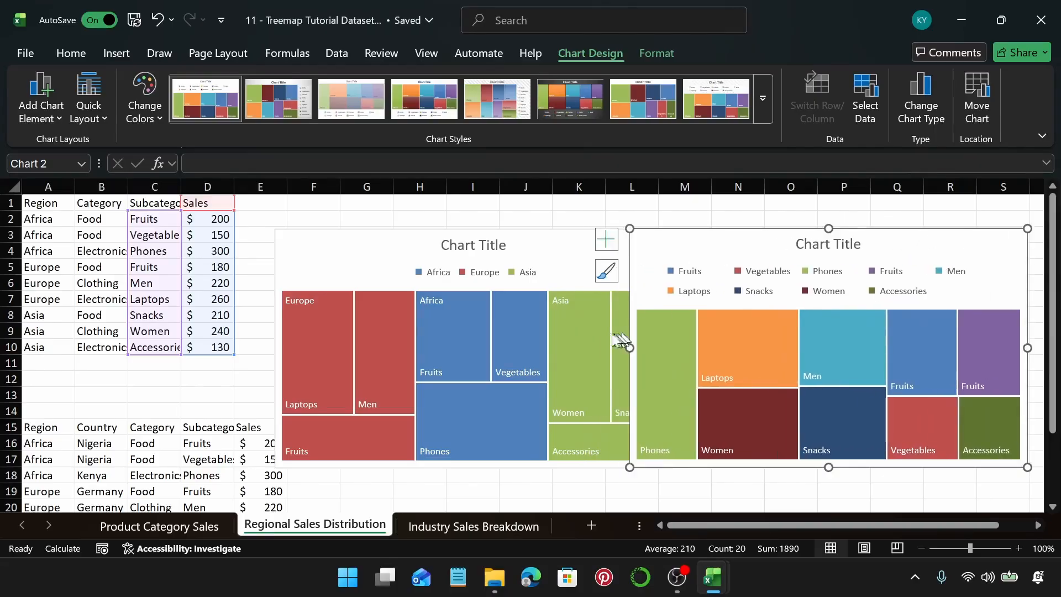
# Step: Move the regional treemap up so its upper edge sits at row 1
pyautogui.scroll(-3, 593, 325)
pyautogui.scroll(3, 451, 347)
pyautogui.moveTo(362, 256); pyautogui.dragTo(349, 228)
# Step: Insert a treemap chart from the region, country, category, subcategory and sales data in A15:E24
pyautogui.scroll(-2, 341, 342)
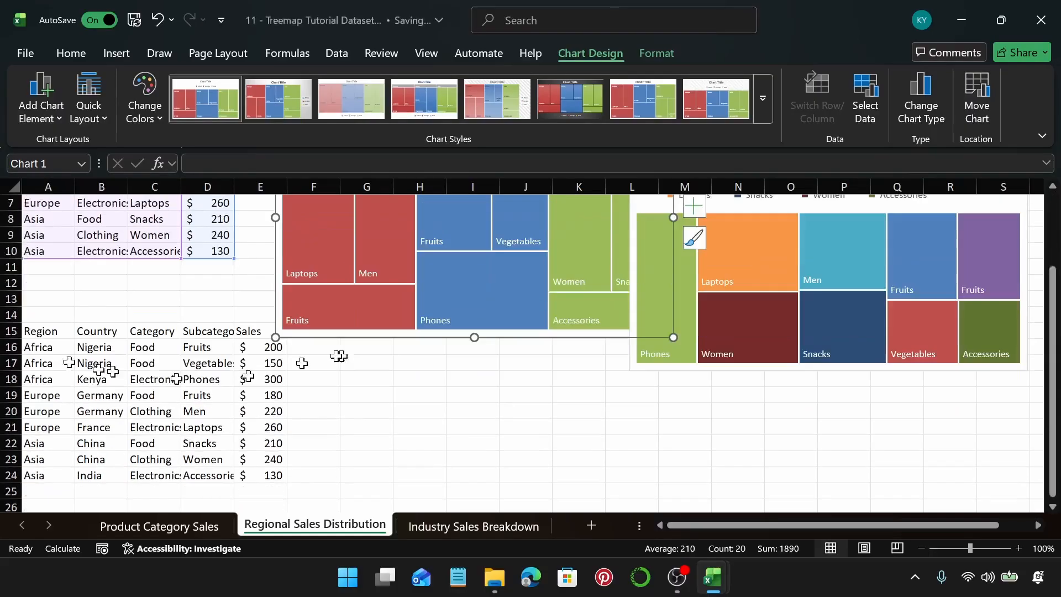
pyautogui.scroll(1, 141, 318)
pyautogui.scroll(1, 121, 249)
pyautogui.scroll(-2, 217, 379)
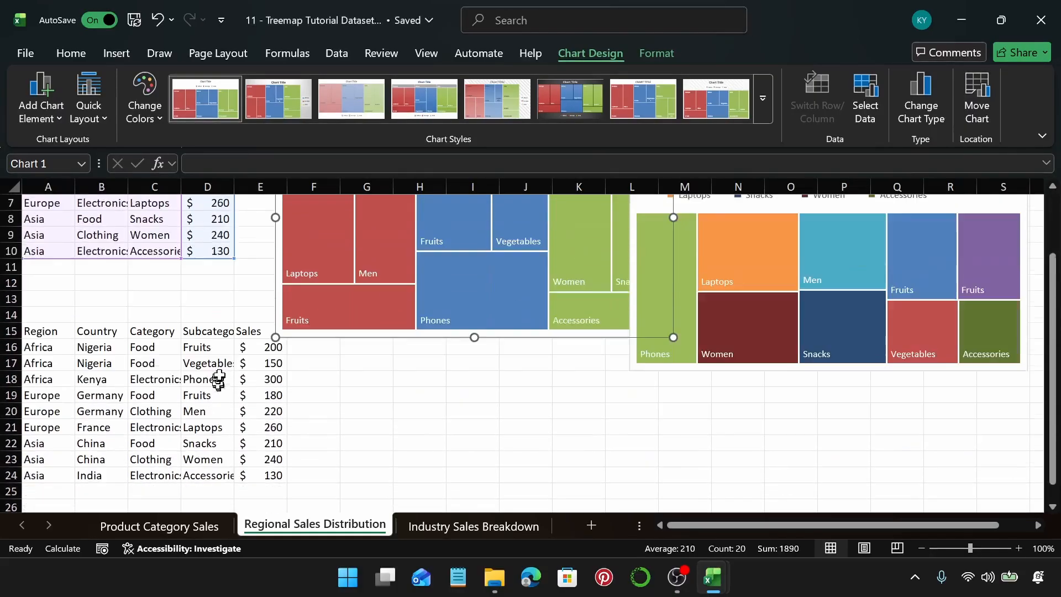
pyautogui.click(42, 329)
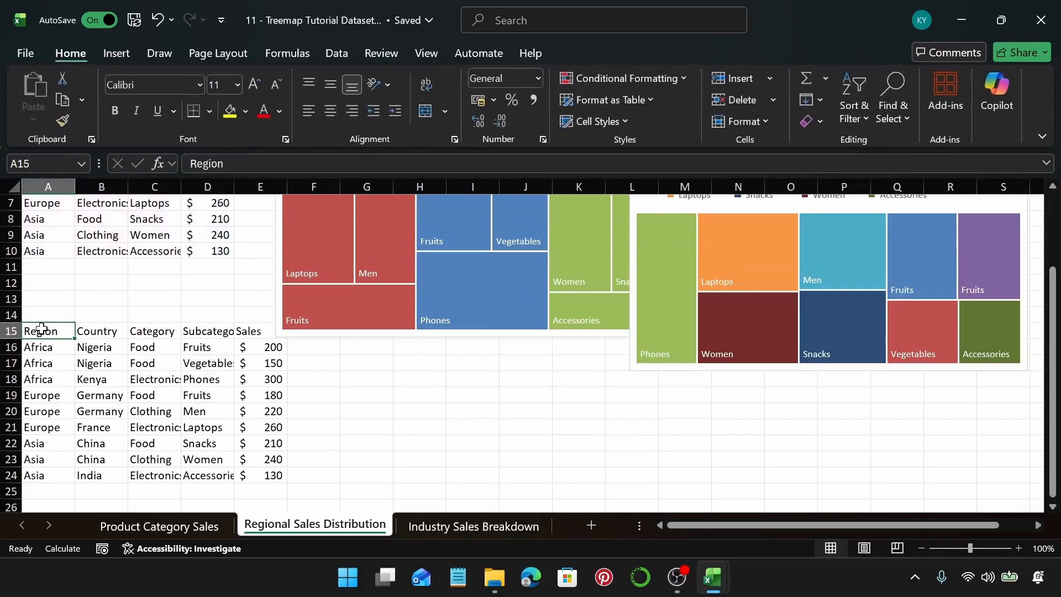
pyautogui.hotkey('ctrl', 'shift', 'Right')
pyautogui.hotkey('ctrl', 'shift', 'Down')
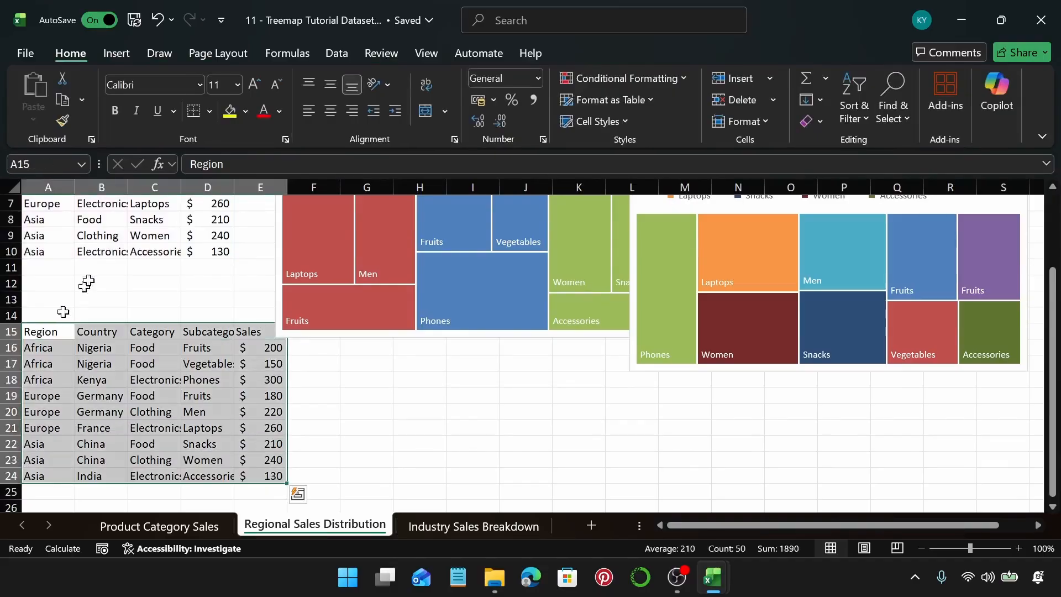
pyautogui.click(117, 53)
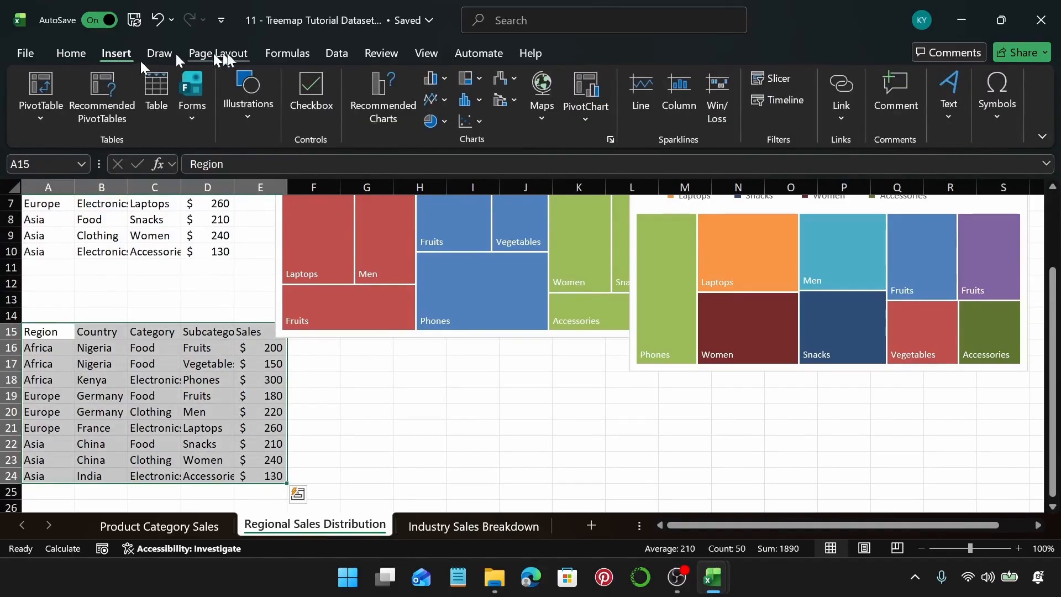
pyautogui.click(367, 95)
pyautogui.click(377, 69)
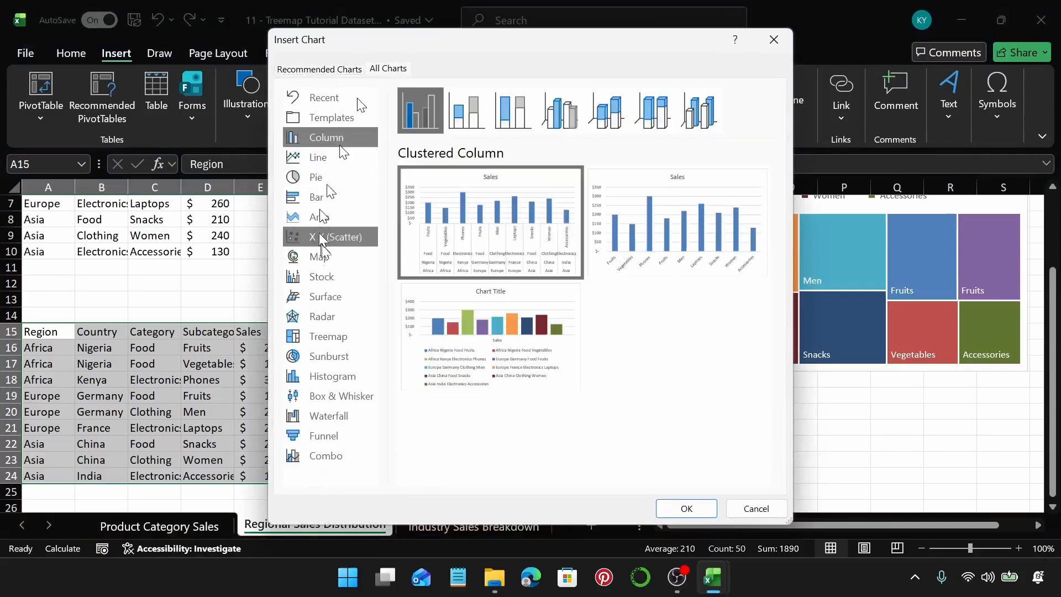
pyautogui.click(334, 331)
pyautogui.click(701, 508)
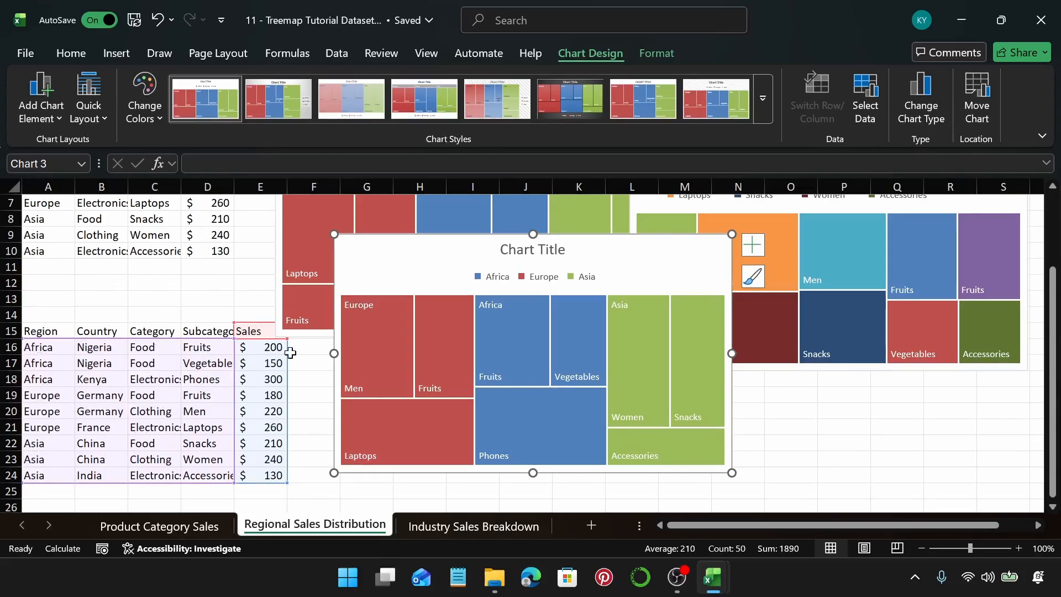
# Step: Delete the treemap made from the country-level data
pyautogui.scroll(2, 630, 360)
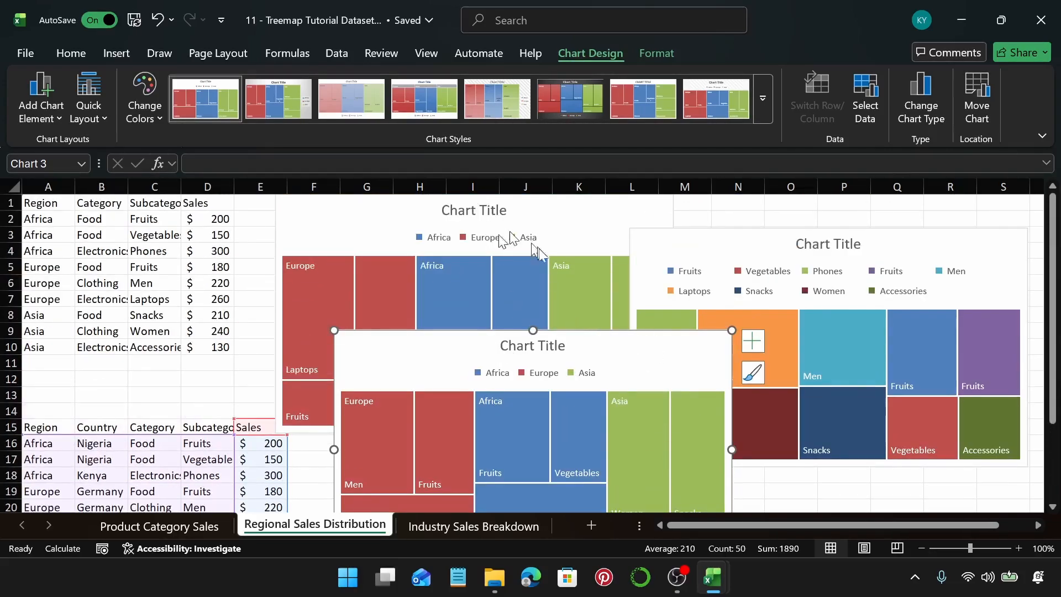
pyautogui.press('Delete')
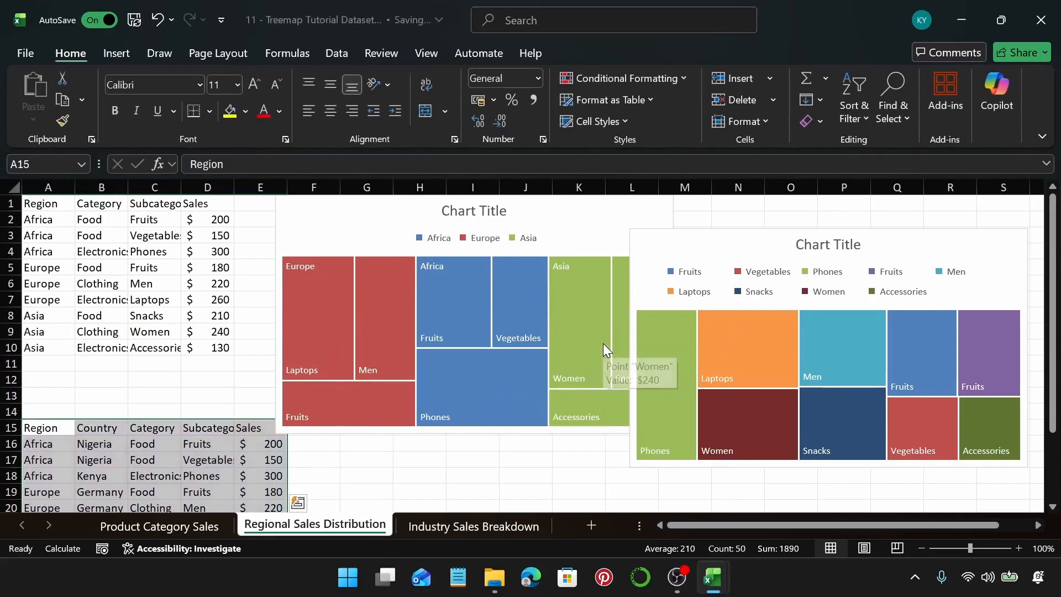
pyautogui.click(511, 449)
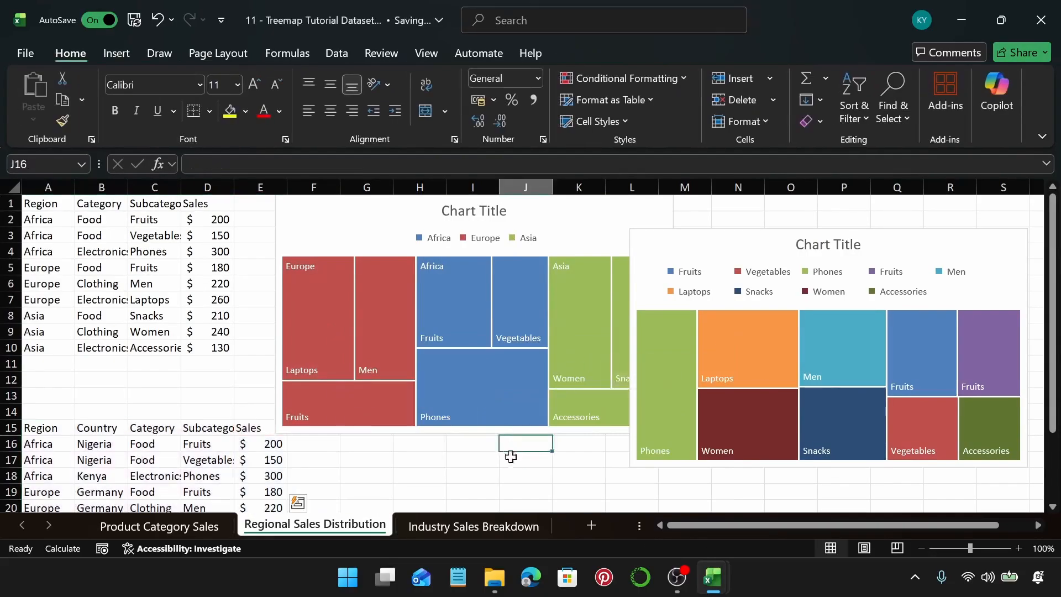
# Step: Move the subcategory treemap below the regional treemap, with its upper-left corner in column F at row 17, and deselect it
pyautogui.click(665, 243)
pyautogui.scroll(-2, 671, 235)
pyautogui.scroll(2, 671, 228)
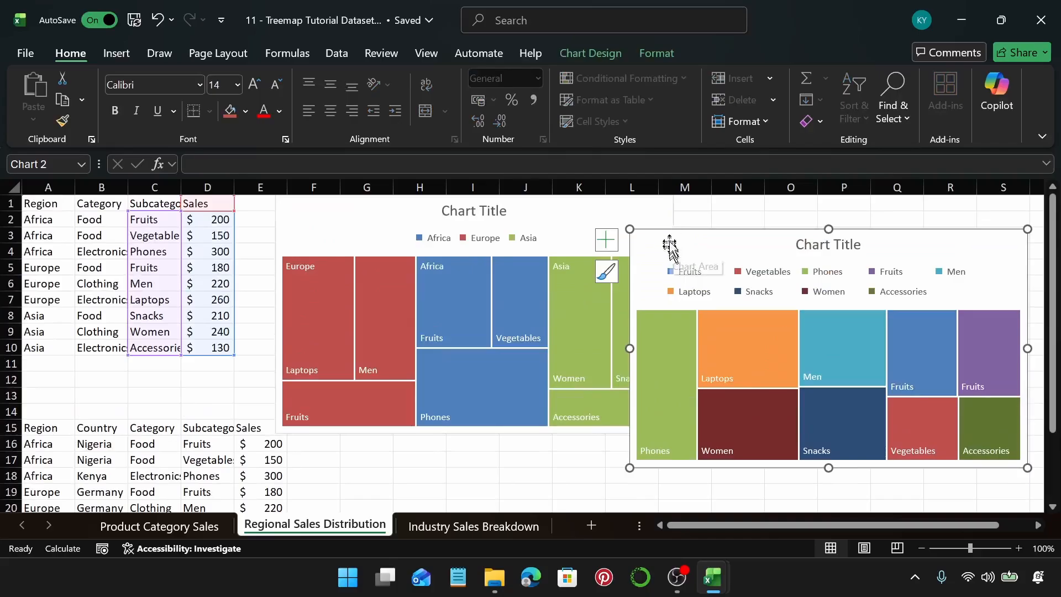
pyautogui.moveTo(674, 236); pyautogui.dragTo(357, 463)
pyautogui.scroll(-3, 768, 351)
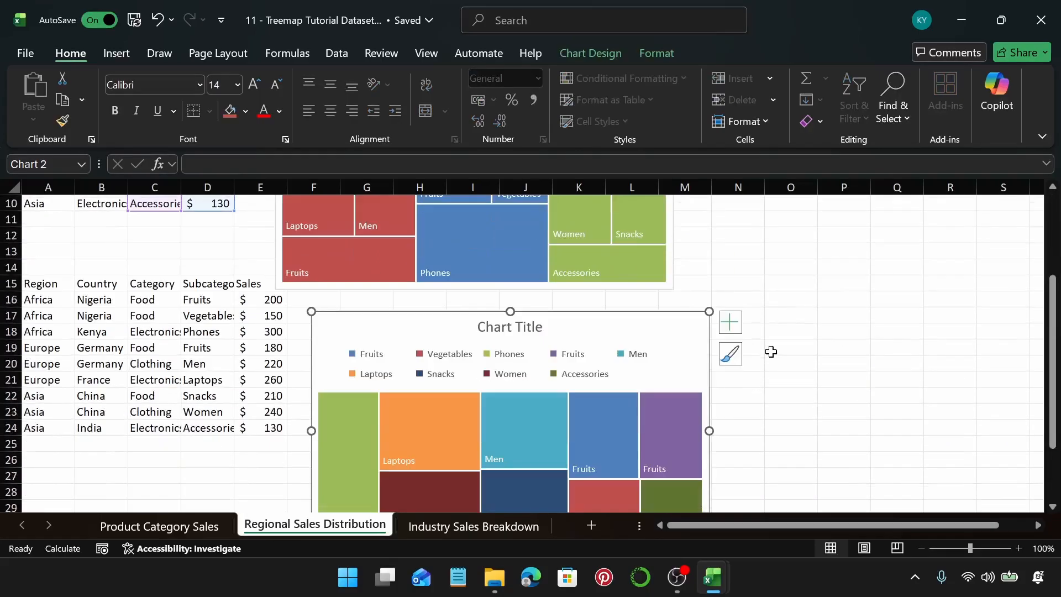
pyautogui.click(771, 350)
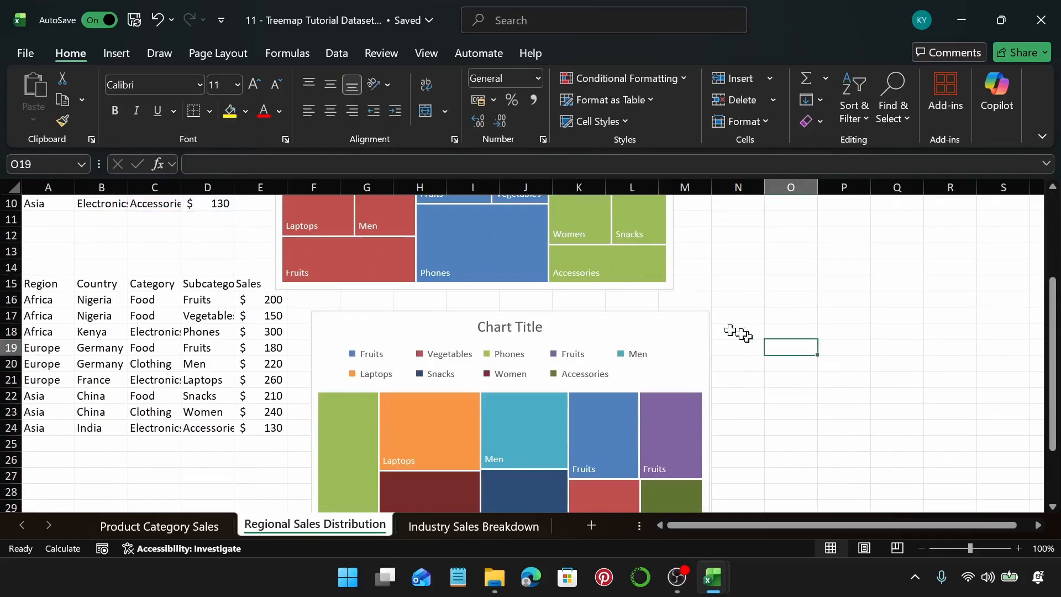
# Step: Insert a treemap chart from the industry, department, product line and sales data in A1:D31 of the Industry Sales Breakdown sheet
pyautogui.click(424, 524)
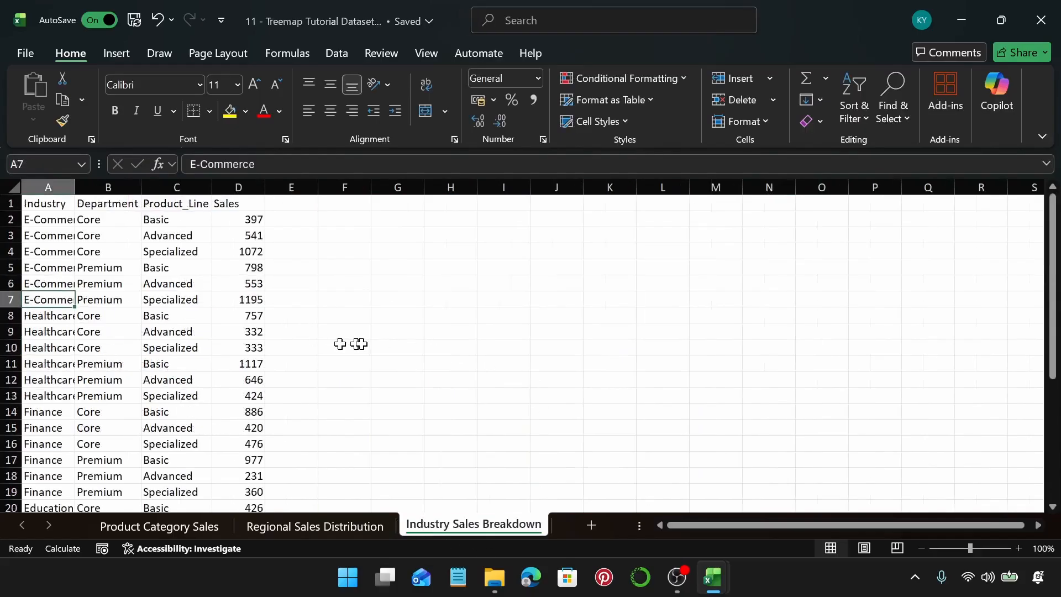
pyautogui.scroll(-3, 492, 422)
pyautogui.scroll(3, 496, 418)
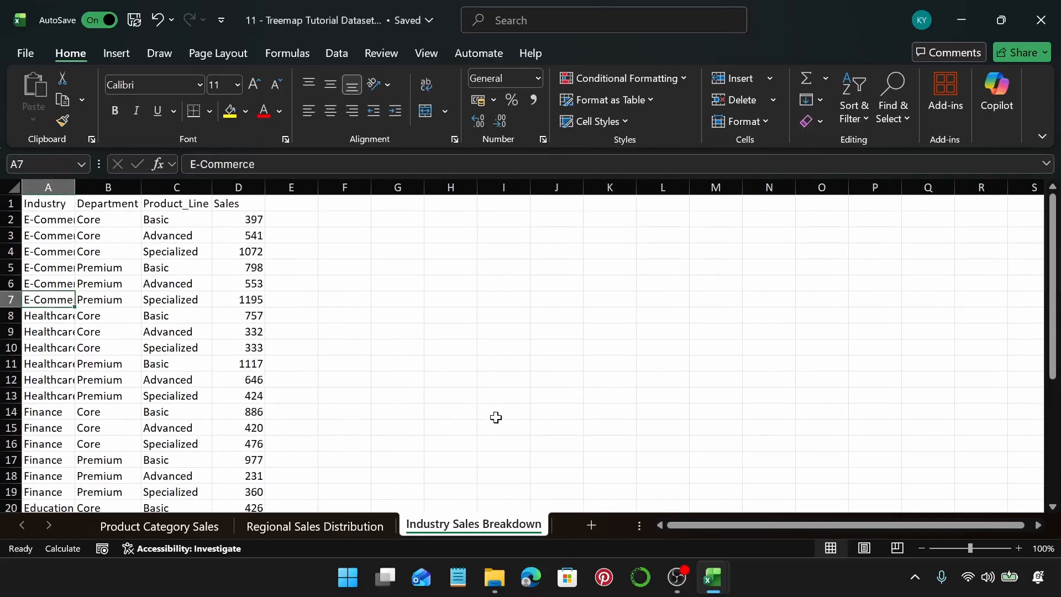
pyautogui.click(68, 202)
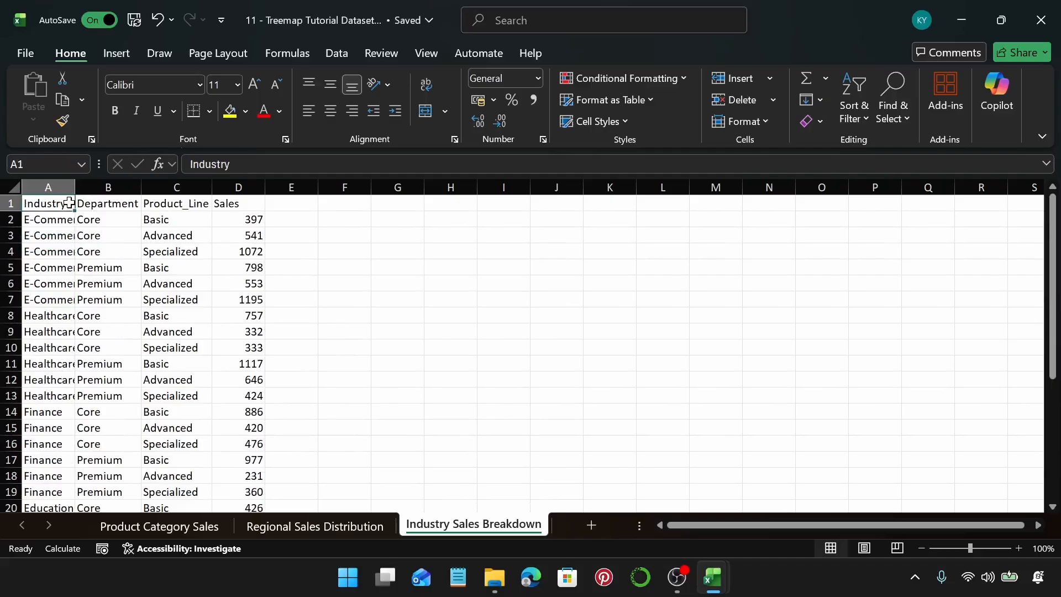
pyautogui.hotkey('ctrl', 'shift', 'Right')
pyautogui.hotkey('ctrl', 'shift', 'Down')
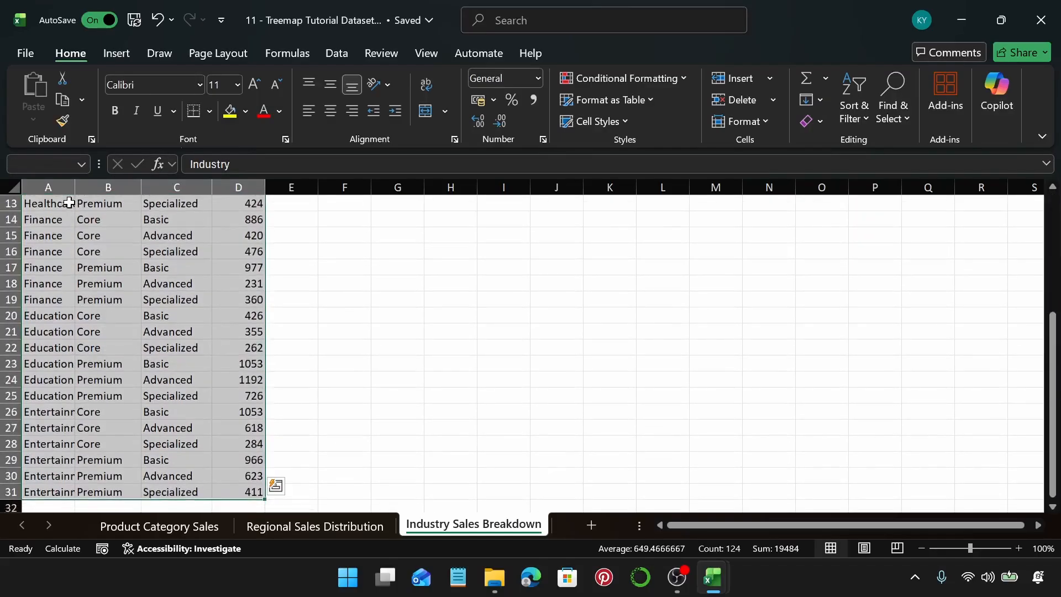
pyautogui.click(116, 52)
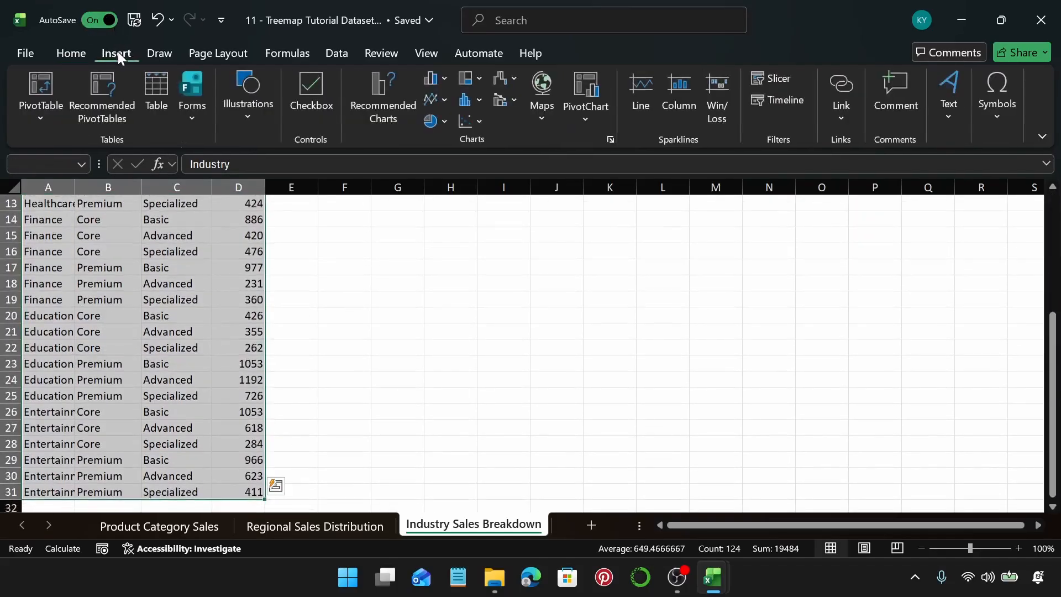
pyautogui.click(380, 113)
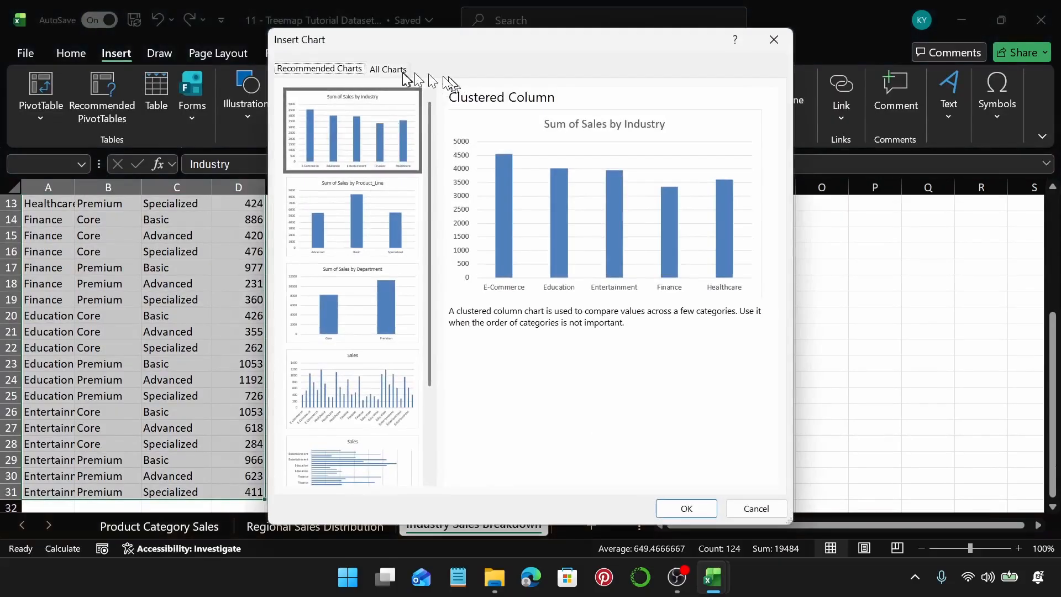
pyautogui.click(403, 74)
pyautogui.click(345, 337)
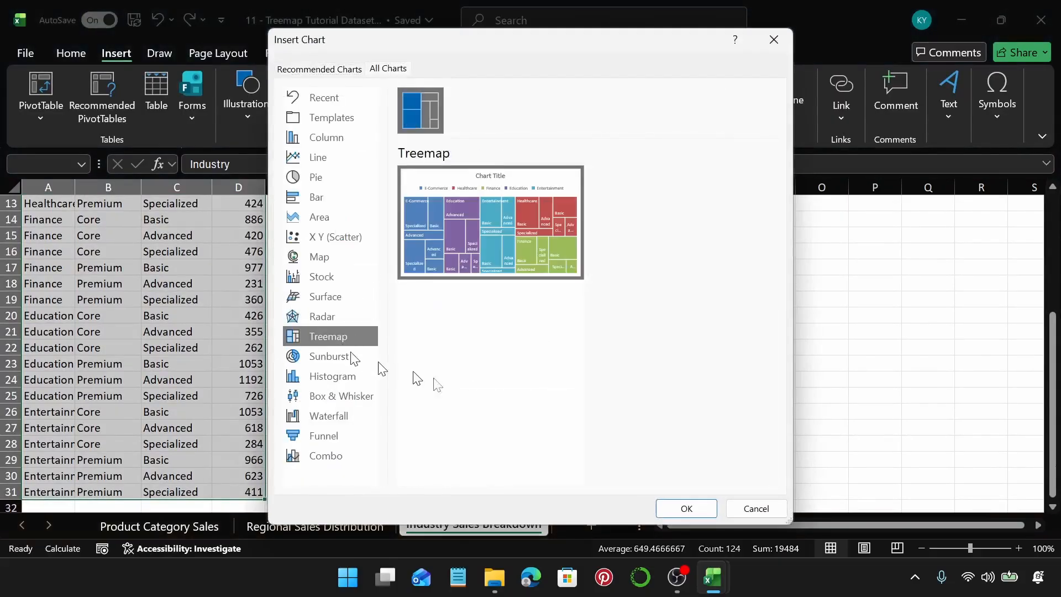
pyautogui.click(675, 511)
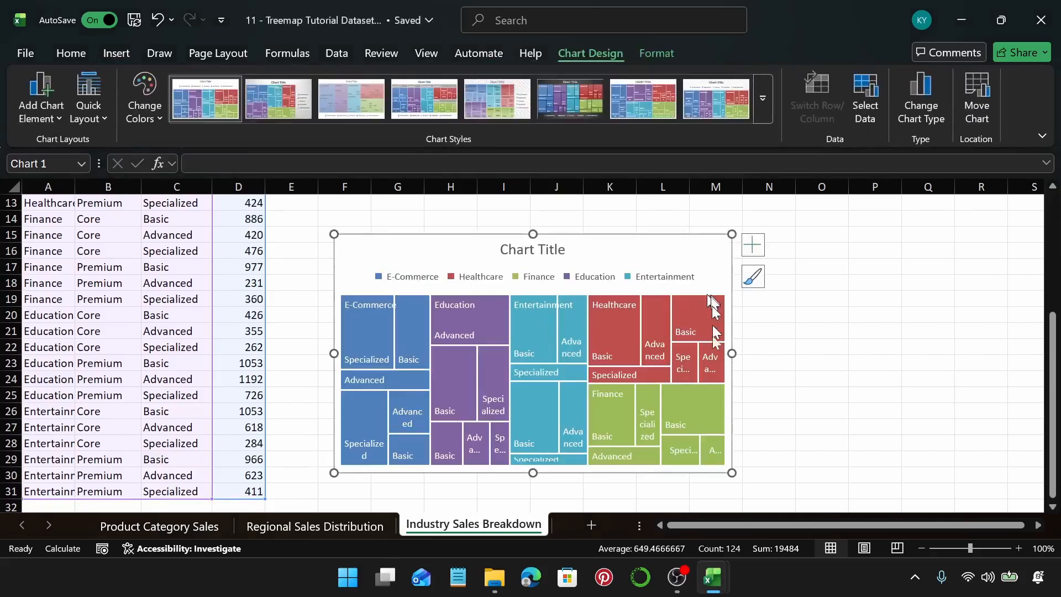
# Step: Enlarge and reposition the industry treemap so it covers columns F to Q and rows 12 to 29
pyautogui.moveTo(735, 350); pyautogui.dragTo(939, 353)
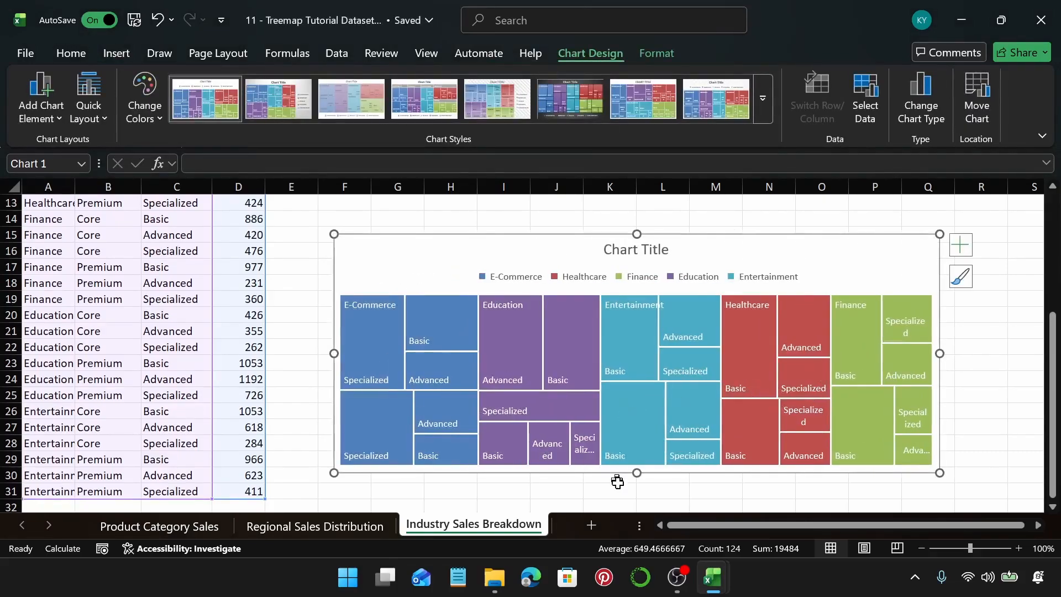
pyautogui.moveTo(635, 472); pyautogui.dragTo(637, 497)
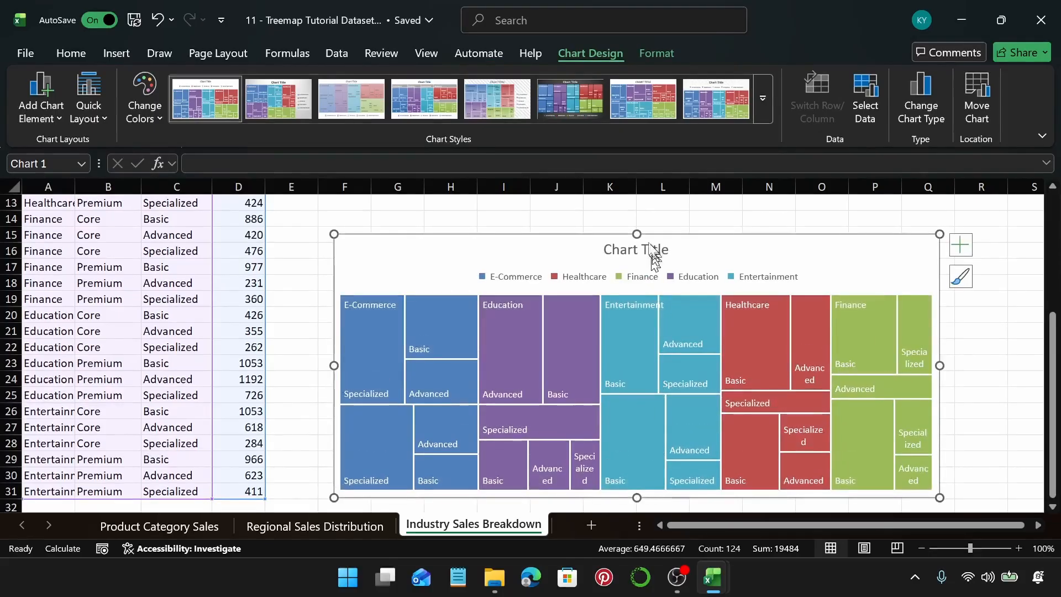
pyautogui.moveTo(636, 234)
pyautogui.mouseDown()
pyautogui.moveTo(628, 204)
pyautogui.moveTo(637, 247)
pyautogui.mouseUp()
pyautogui.moveTo(822, 280); pyautogui.dragTo(813, 249)
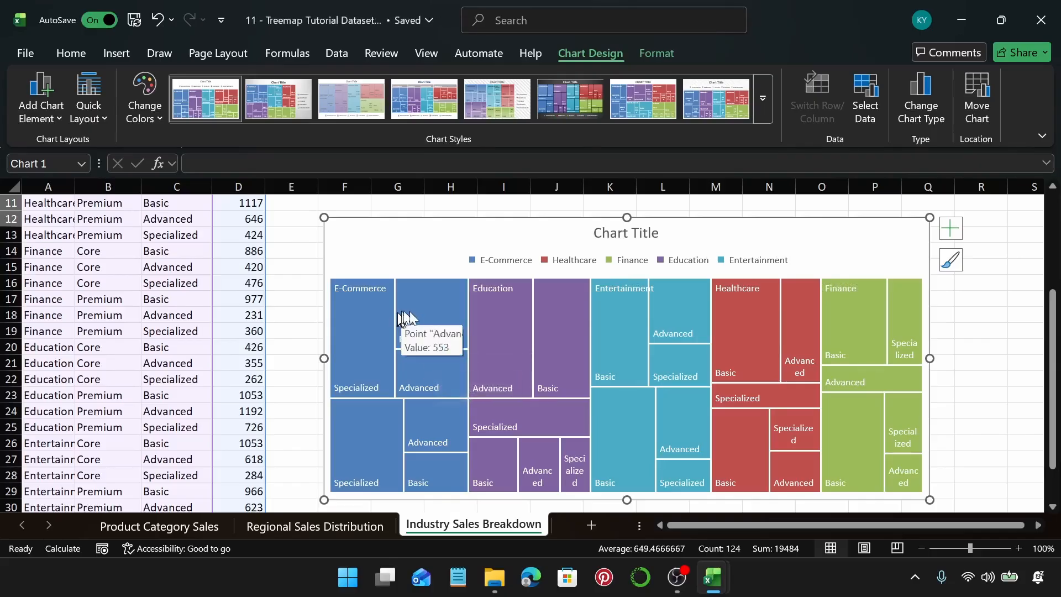
# Step: Widen the industry treemap so its right edge reaches the end of column R
pyautogui.scroll(4, 184, 331)
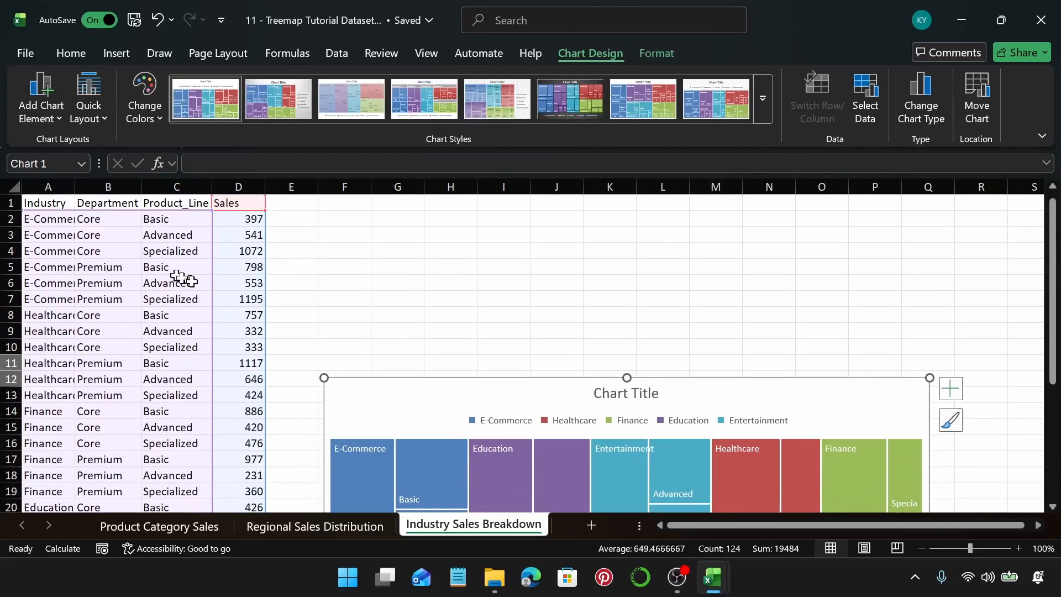
pyautogui.scroll(-4, 522, 409)
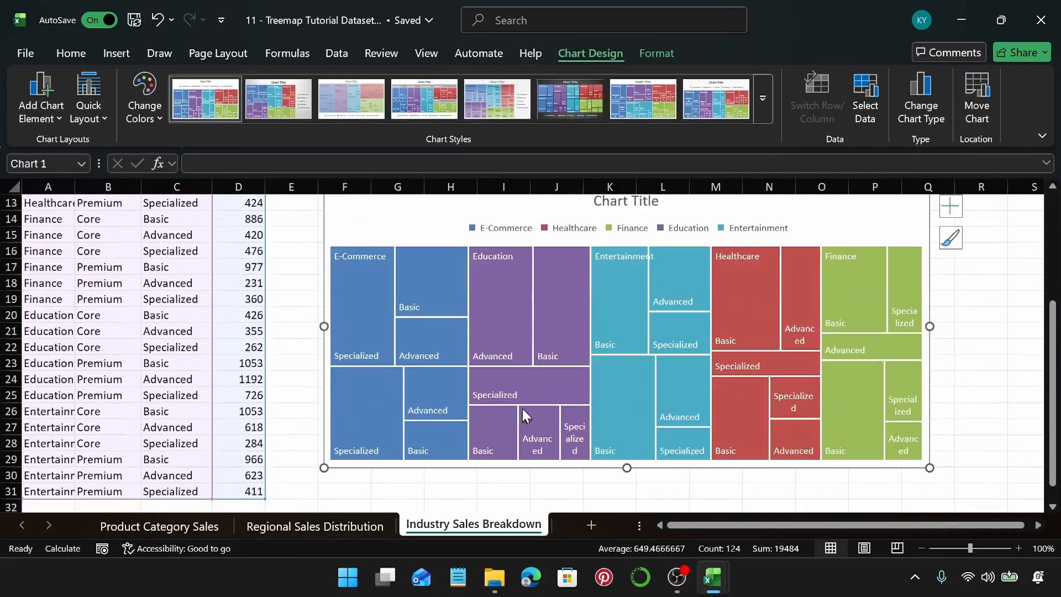
pyautogui.scroll(4, 199, 339)
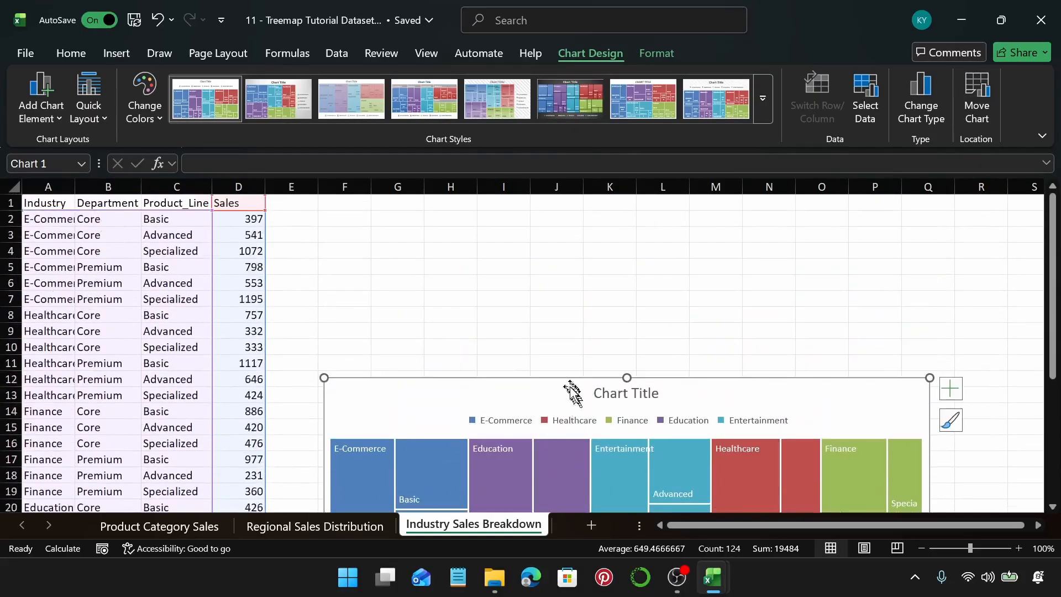
pyautogui.scroll(-4, 566, 383)
pyautogui.scroll(4, 420, 356)
pyautogui.scroll(-3, 647, 403)
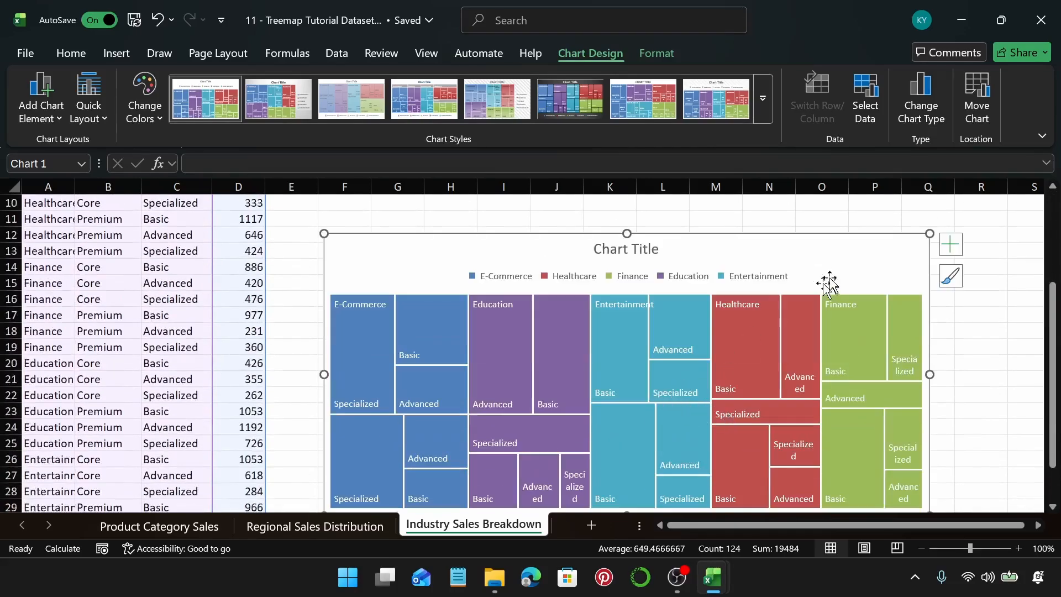
pyautogui.moveTo(931, 375); pyautogui.dragTo(1009, 375)
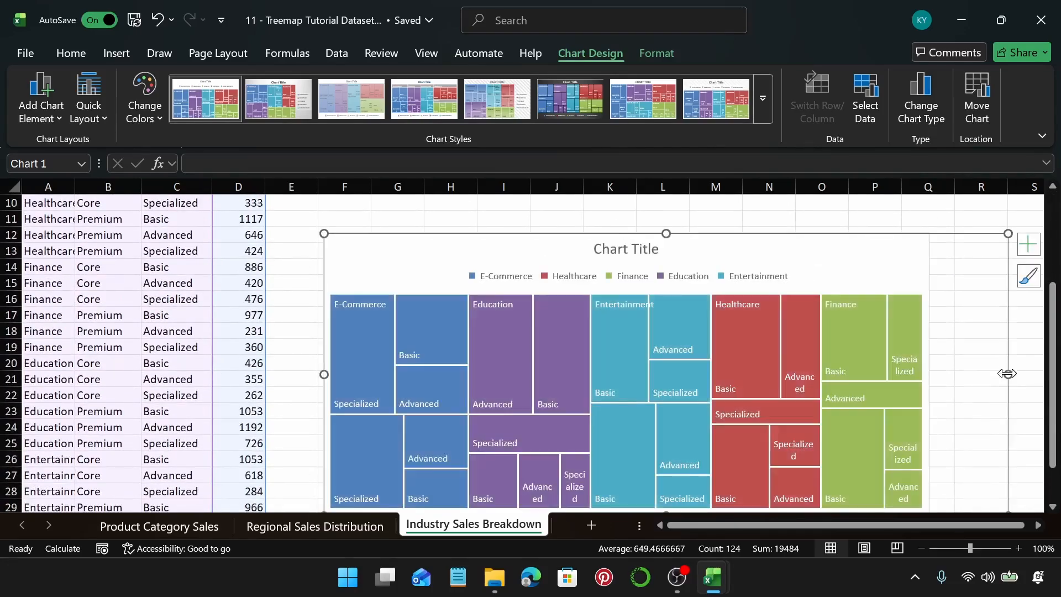
pyautogui.scroll(-1, 682, 337)
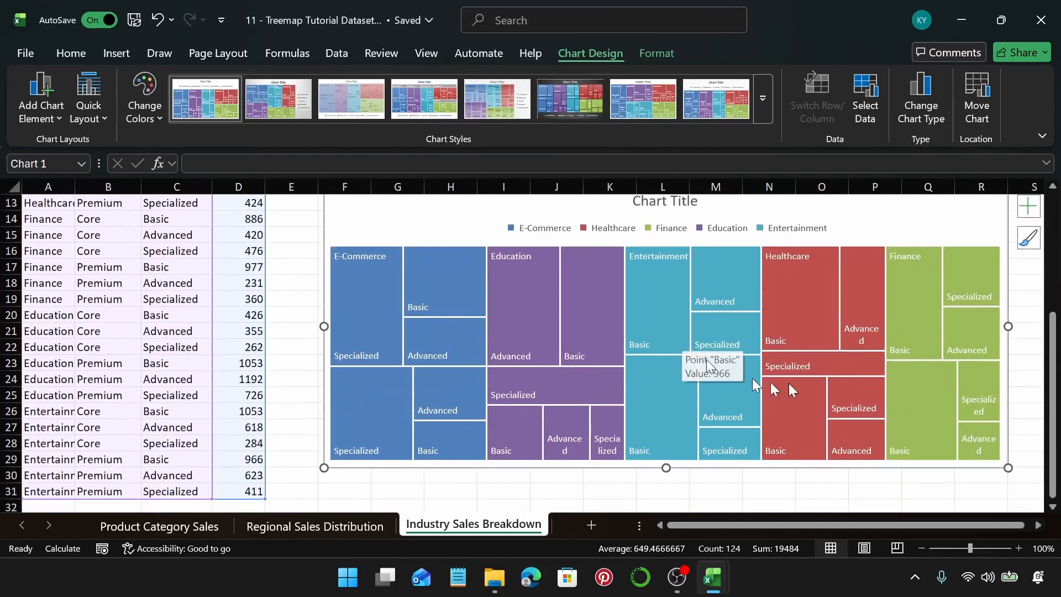